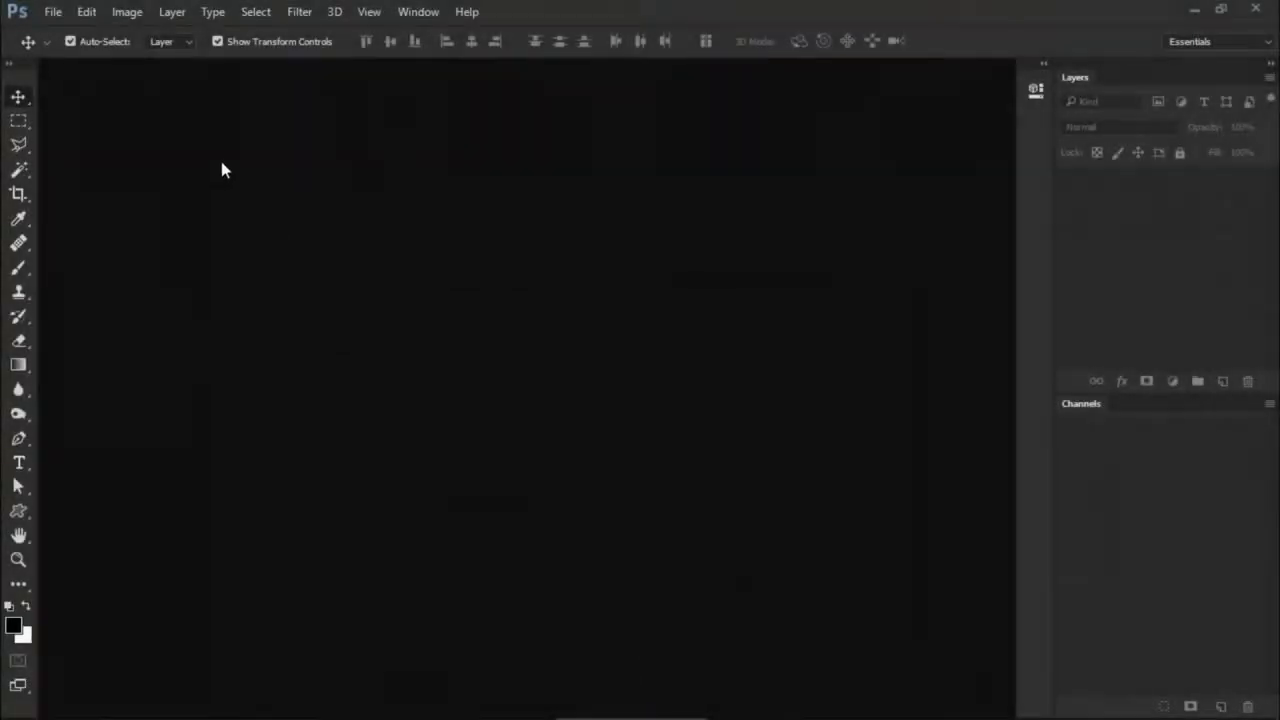
# Open woman.jpg from the File > Open dialog
pyautogui.click(58, 13)
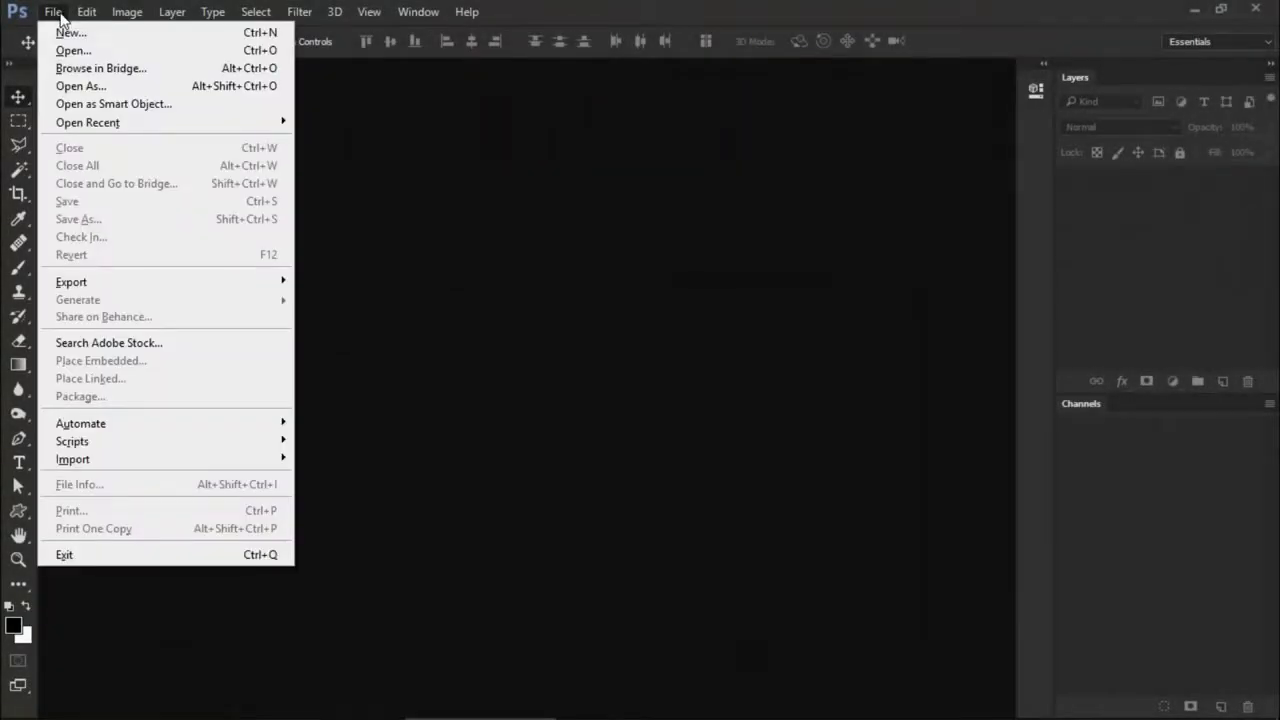
pyautogui.click(67, 50)
pyautogui.doubleClick(425, 165)
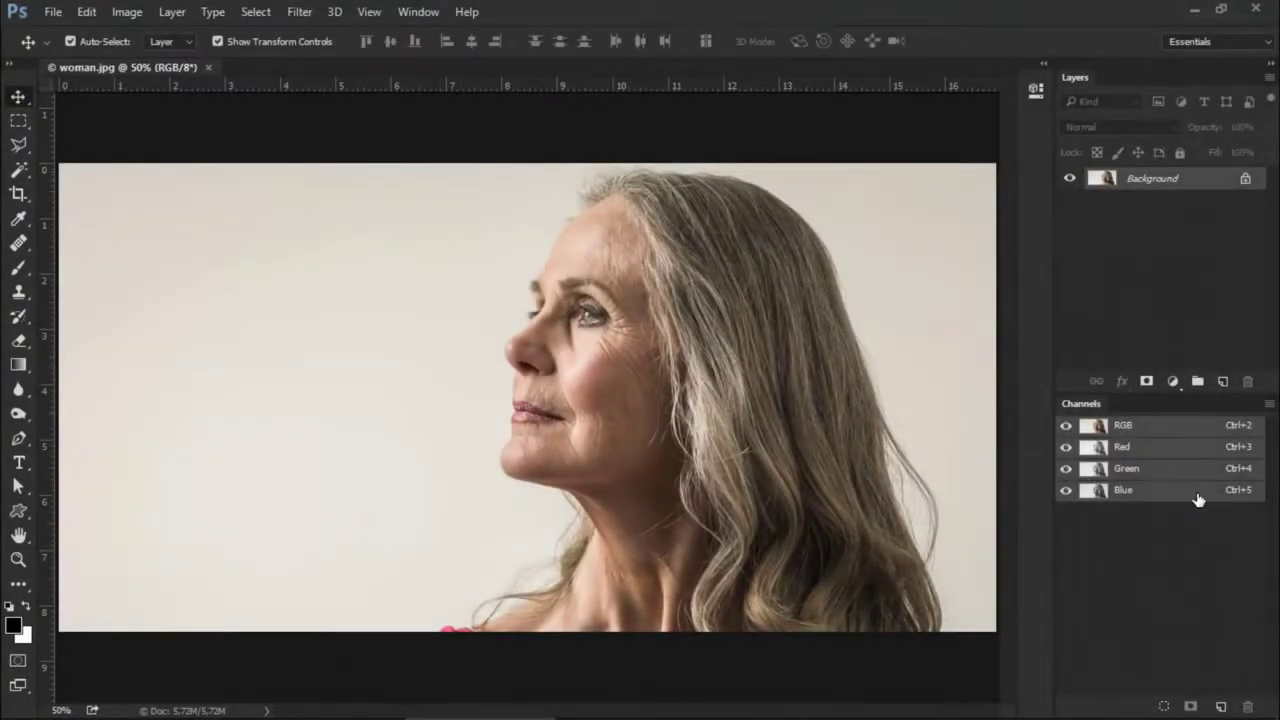
# Duplicate the Blue channel into a 'Blue copy' channel
pyautogui.moveTo(1198, 500); pyautogui.dragTo(1222, 708)
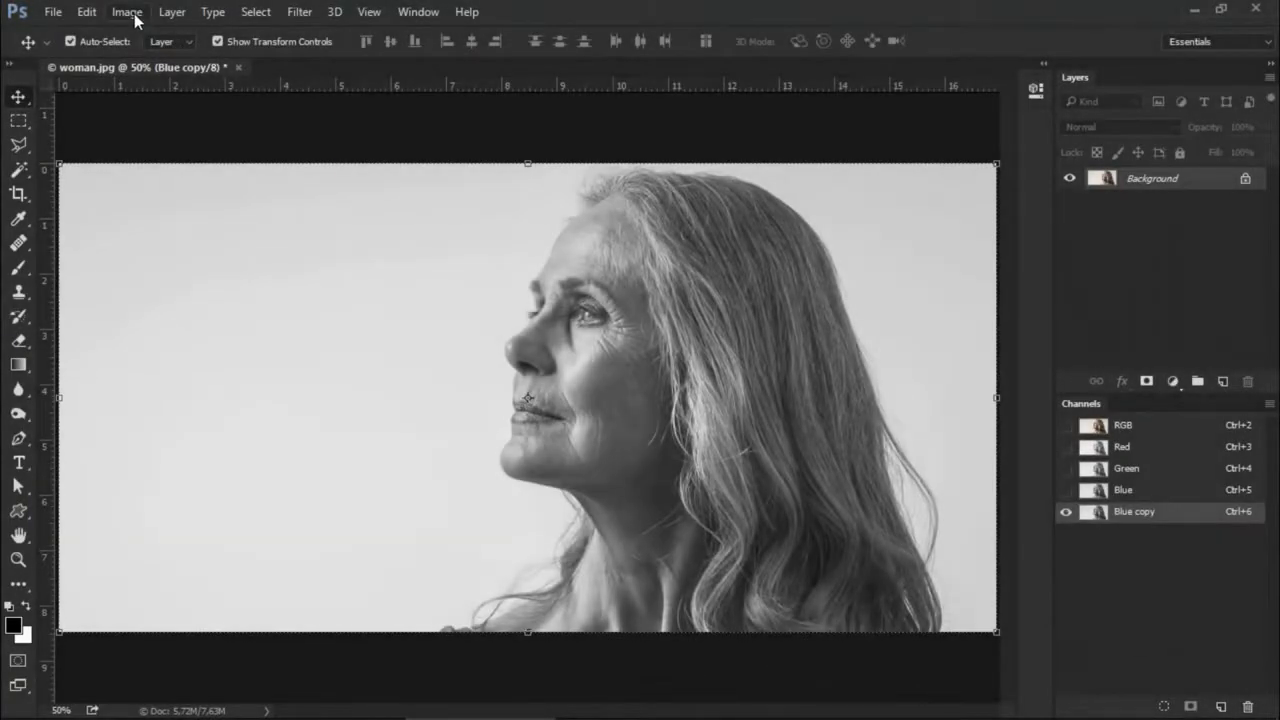
# Apply Levels 180 / 1.00 / 189 to Blue copy, making the woman black on white
pyautogui.click(128, 12)
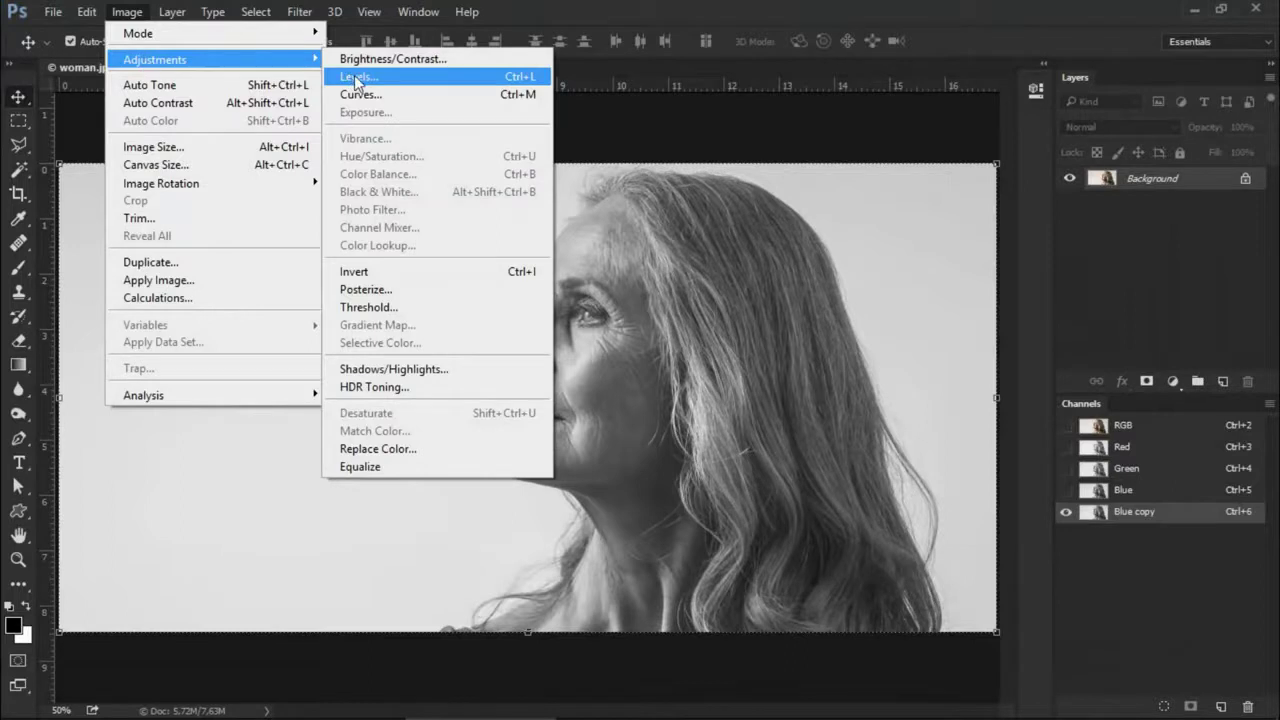
pyautogui.click(354, 77)
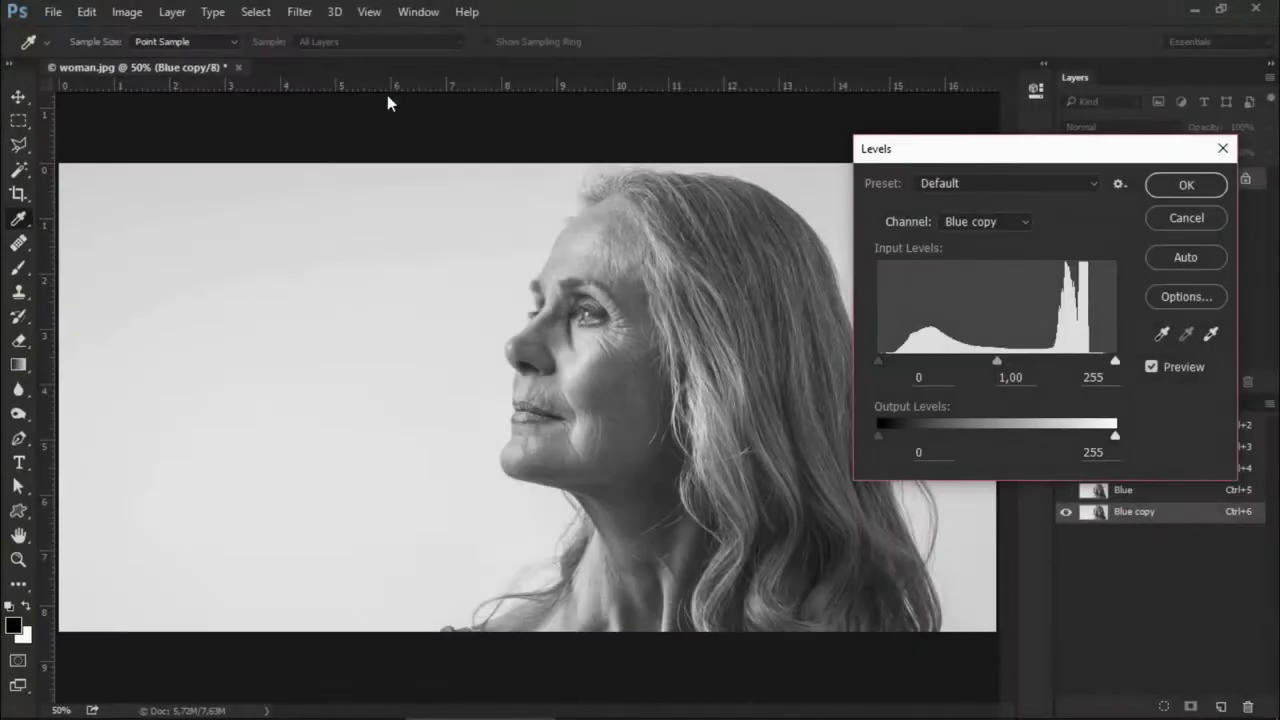
pyautogui.moveTo(876, 364)
pyautogui.mouseDown()
pyautogui.moveTo(1079, 360)
pyautogui.moveTo(1057, 361)
pyautogui.mouseUp()
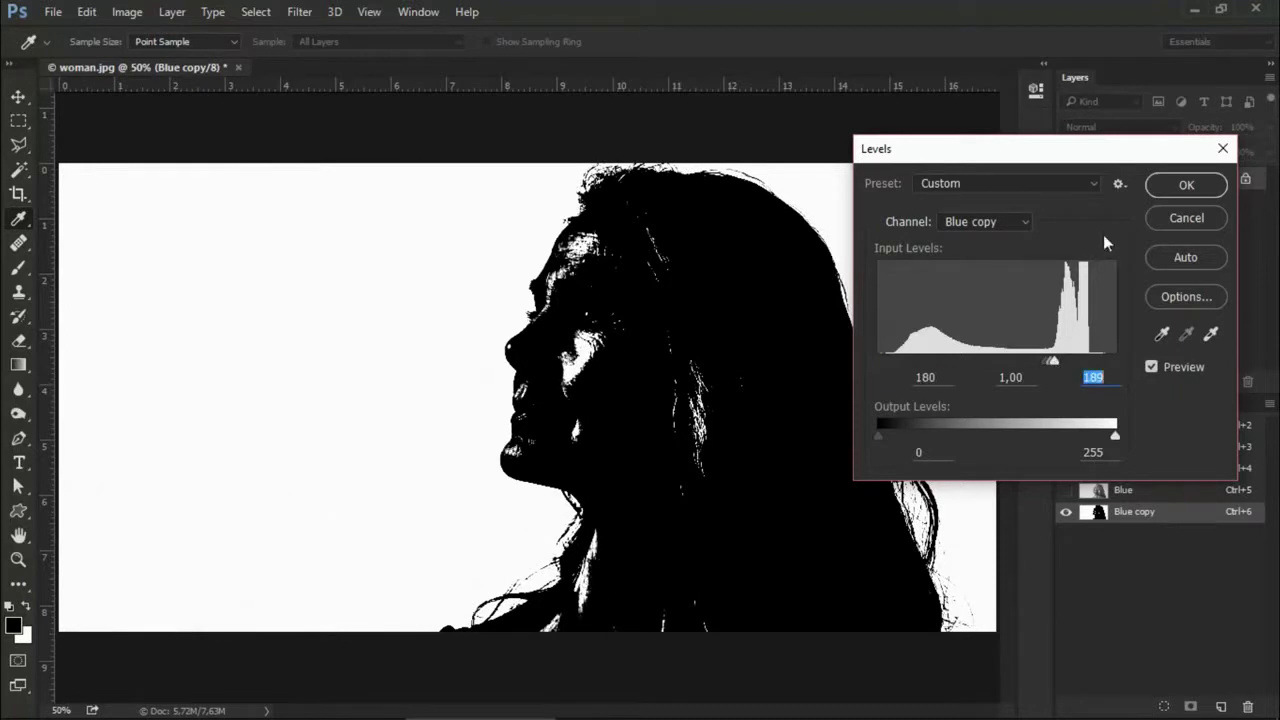
pyautogui.click(1166, 184)
pyautogui.press('v')
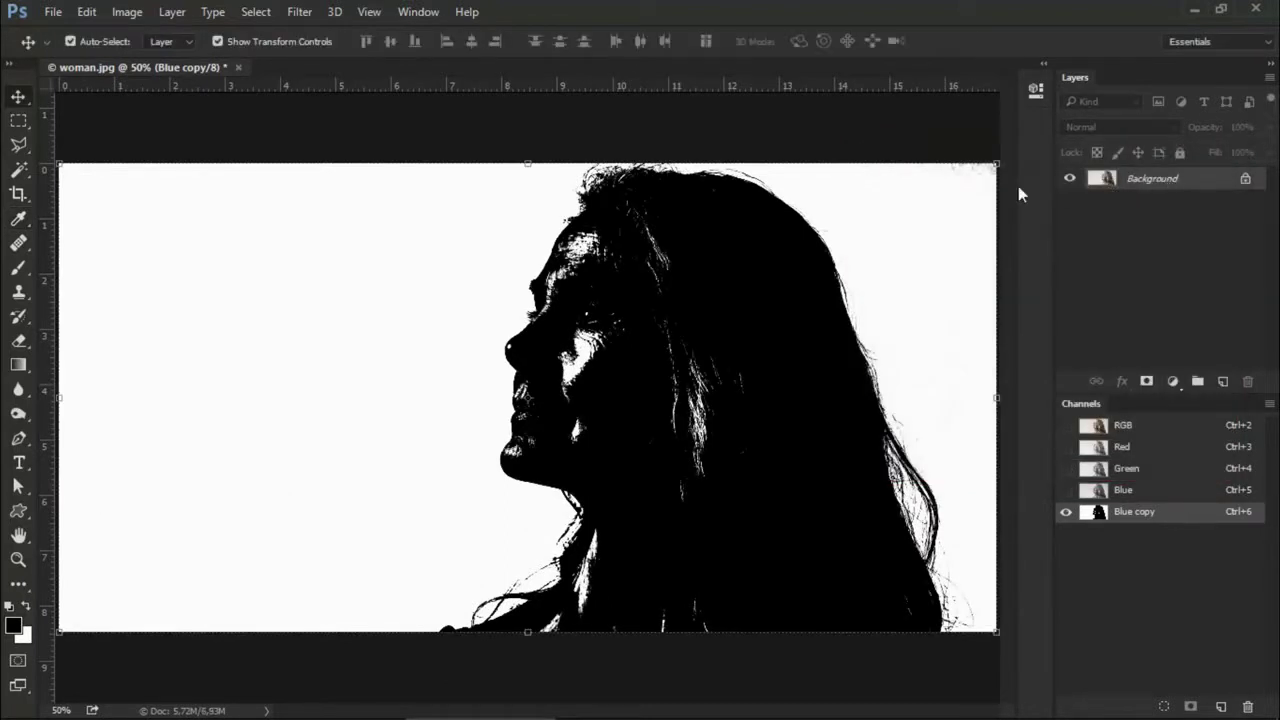
# Fill the white gaps among the hair strands with black, then deselect and fit the view
pyautogui.scroll(2, 545, 643)
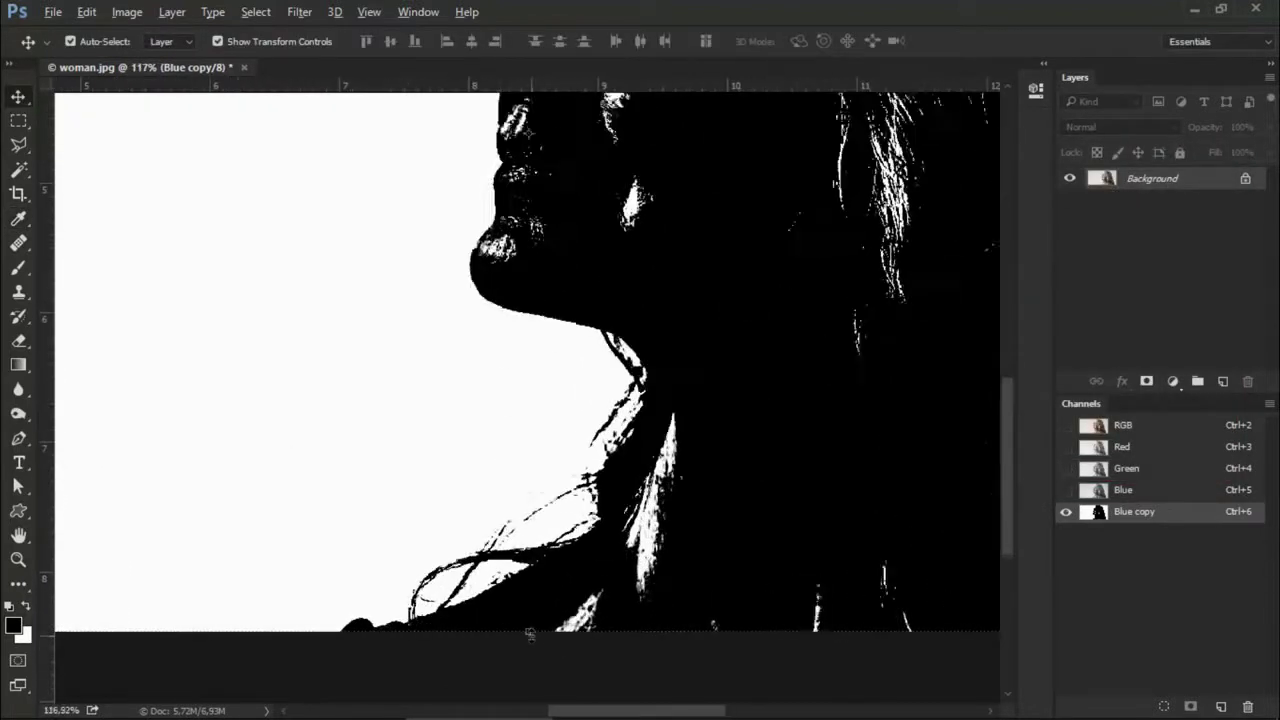
pyautogui.scroll(2, 540, 638)
pyautogui.scroll(2, 532, 634)
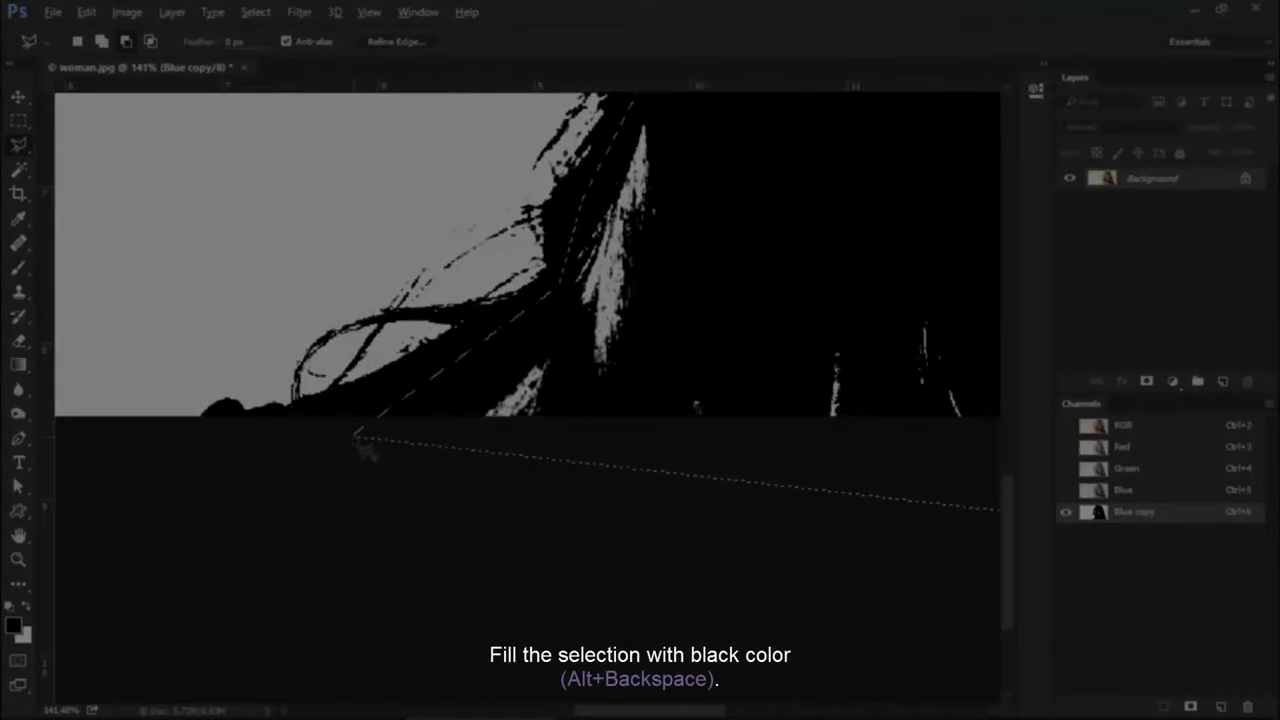
pyautogui.hotkey('alt', 'BackSpace')
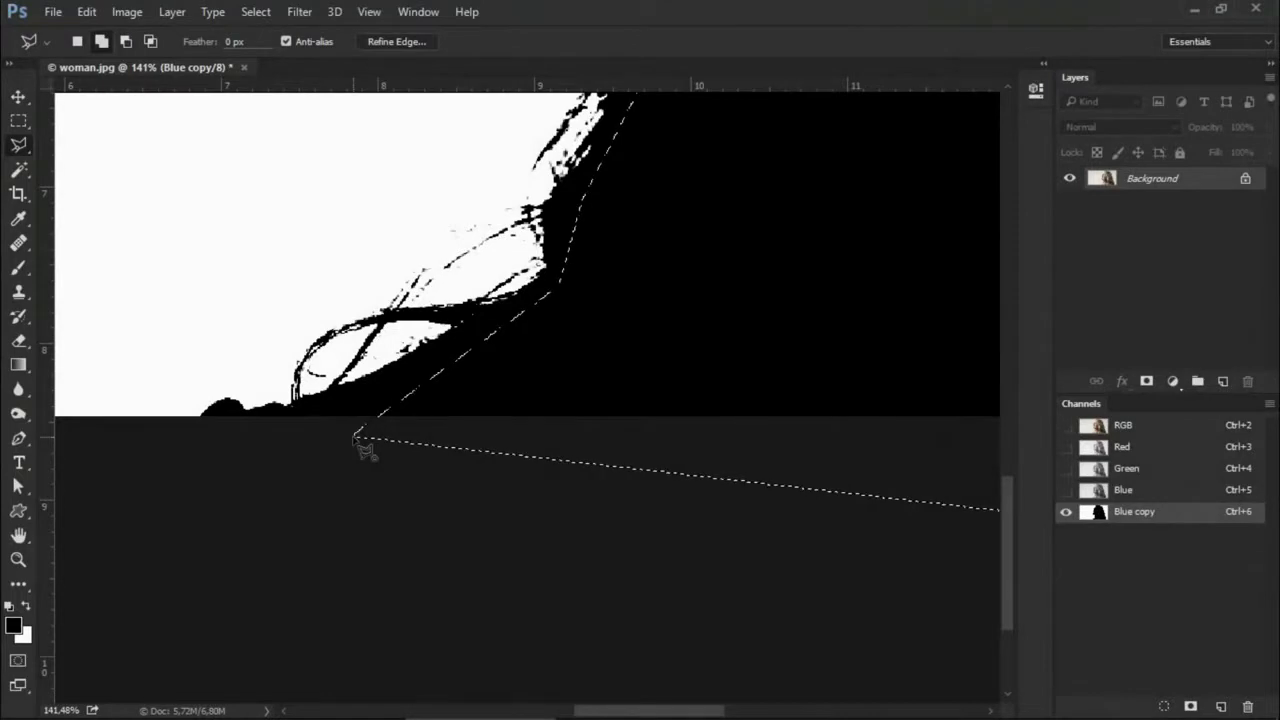
pyautogui.hotkey('ctrl', 'd')
pyautogui.hotkey('ctrl', '0')
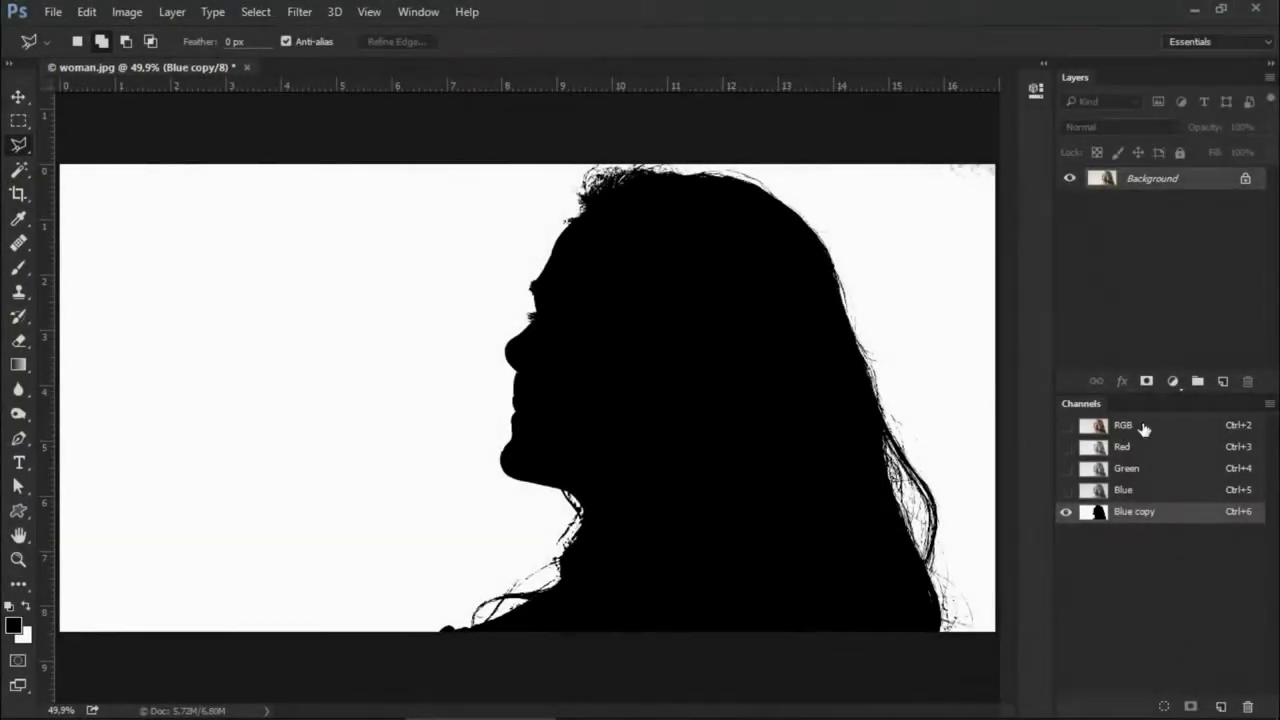
# Load the Blue copy channel as a selection on the RGB image and add a layer mask
pyautogui.click(1143, 428)
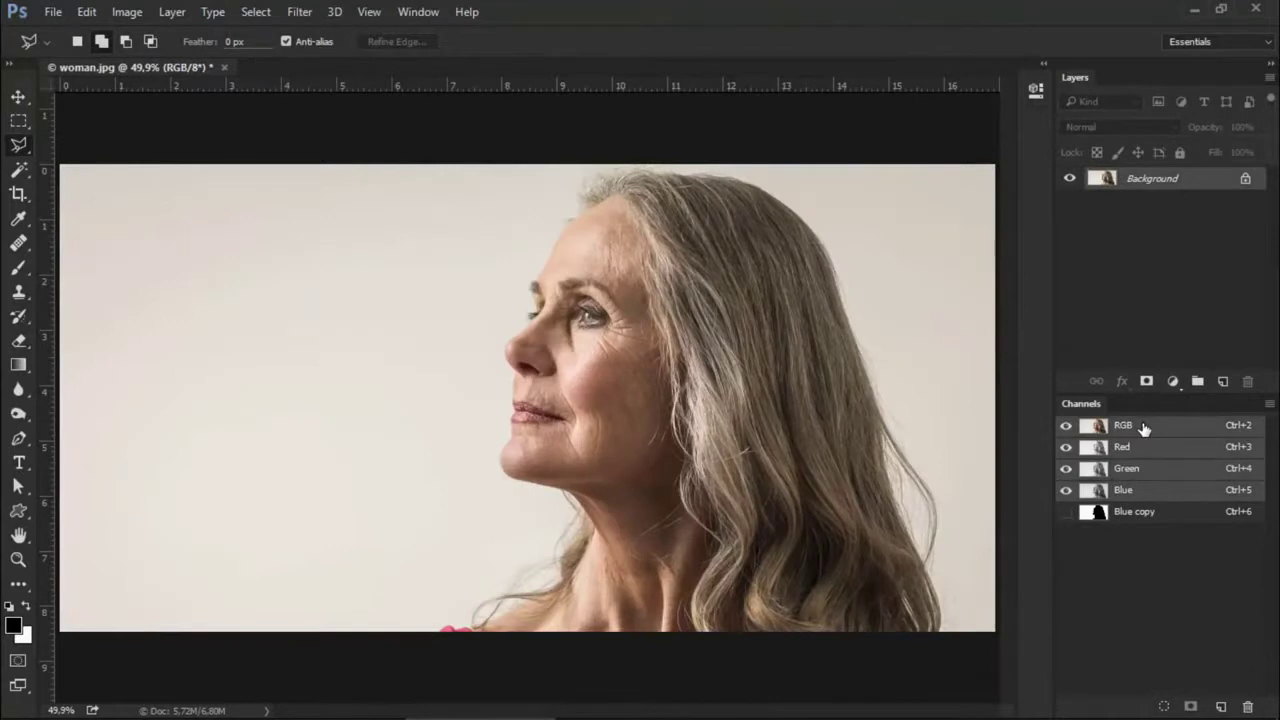
pyautogui.keyDown('ctrl'); pyautogui.click(1098, 512); pyautogui.keyUp('ctrl')
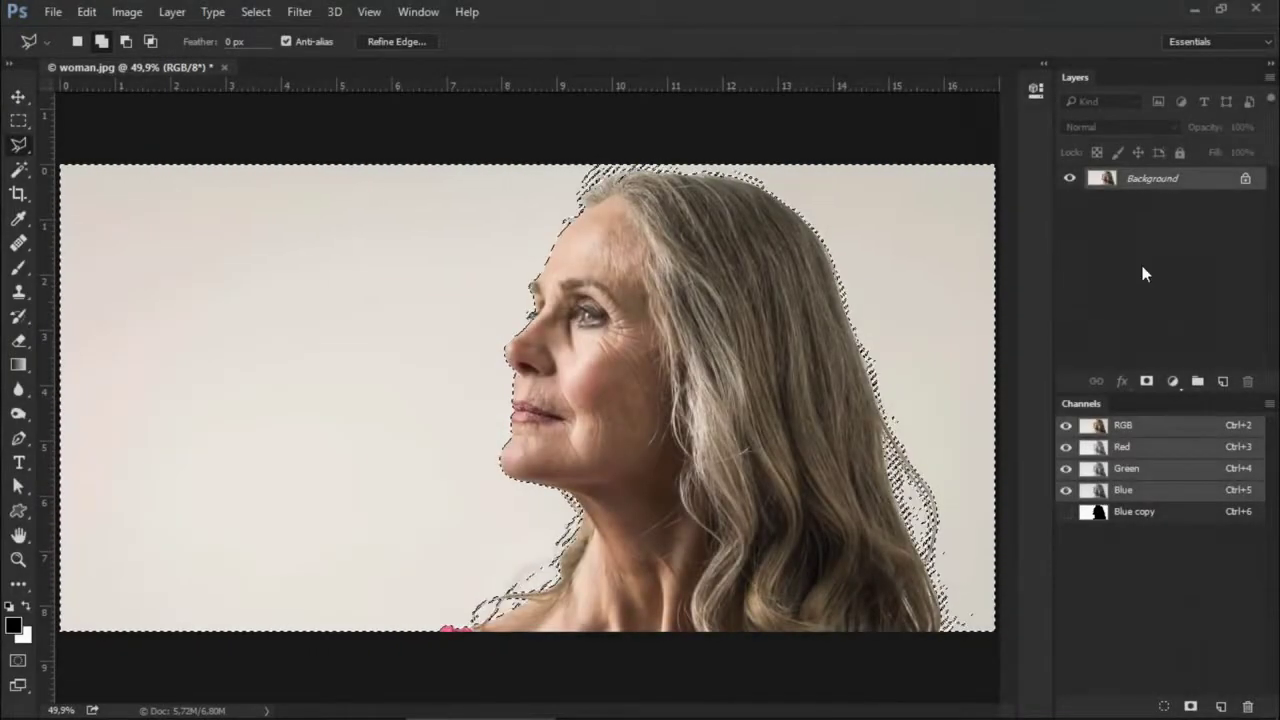
pyautogui.click(1146, 381)
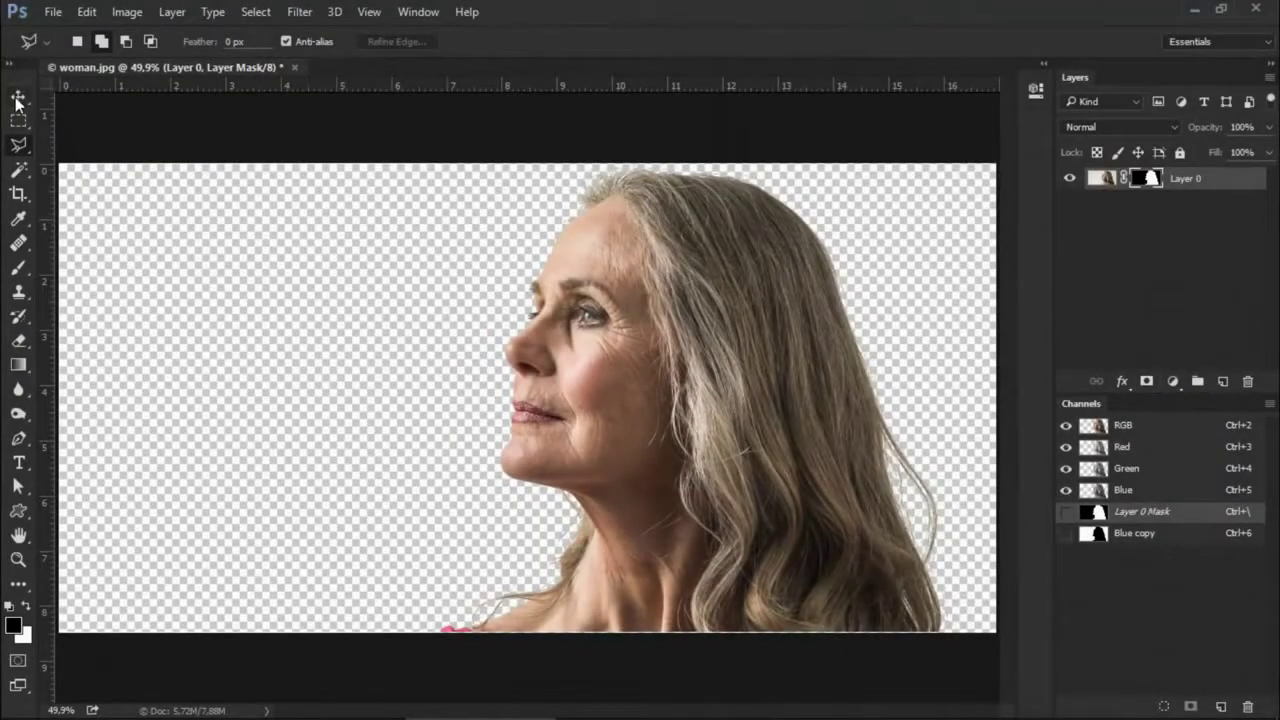
# Shift the masked woman on Layer 0 left toward the canvas centre
pyautogui.click(18, 97)
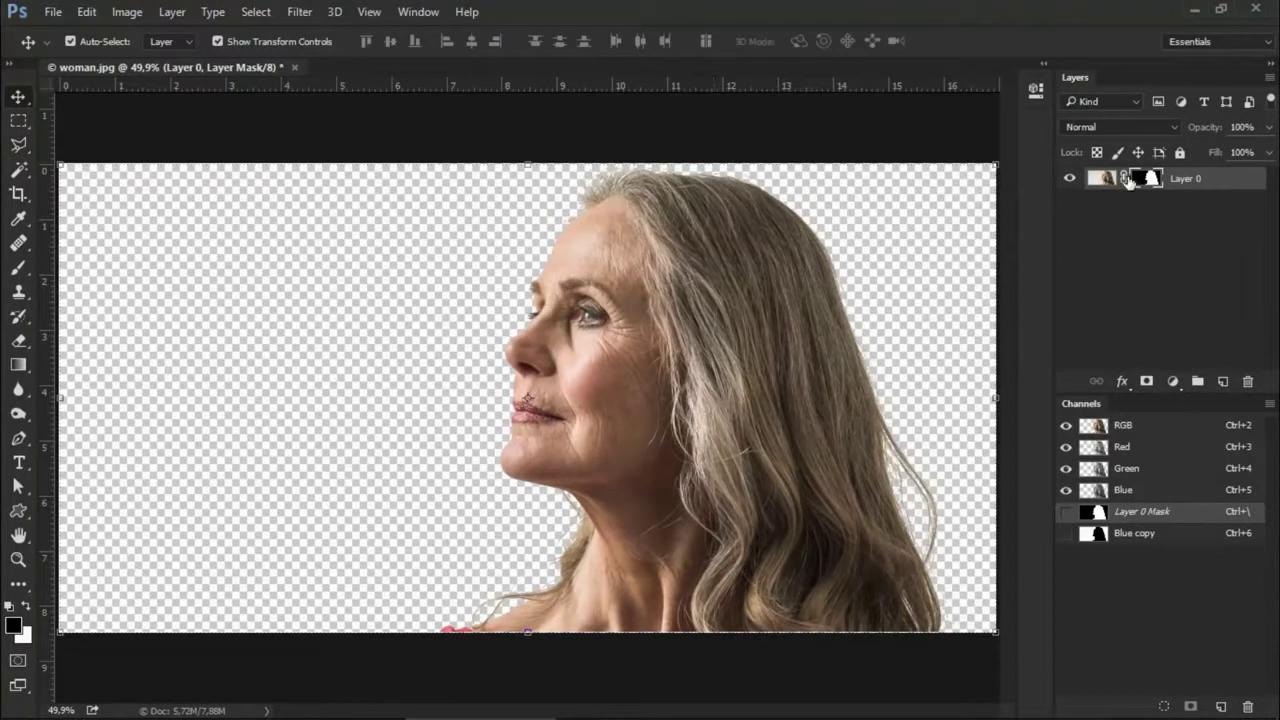
pyautogui.hotkey('ctrl', '2')
pyautogui.moveTo(716, 383); pyautogui.dragTo(585, 383)
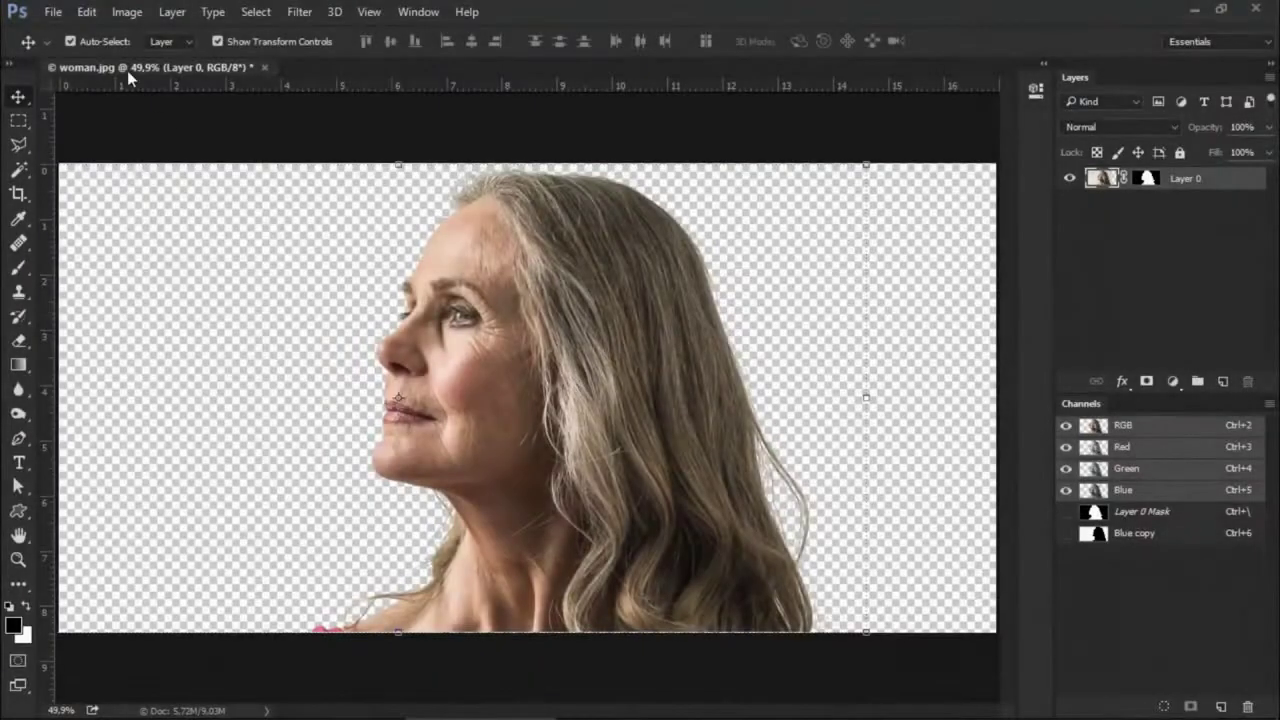
pyautogui.click(53, 12)
# Open mountain.jpg and paste the whole image into woman.jpg as a new layer
pyautogui.click(57, 51)
pyautogui.doubleClick(290, 157)
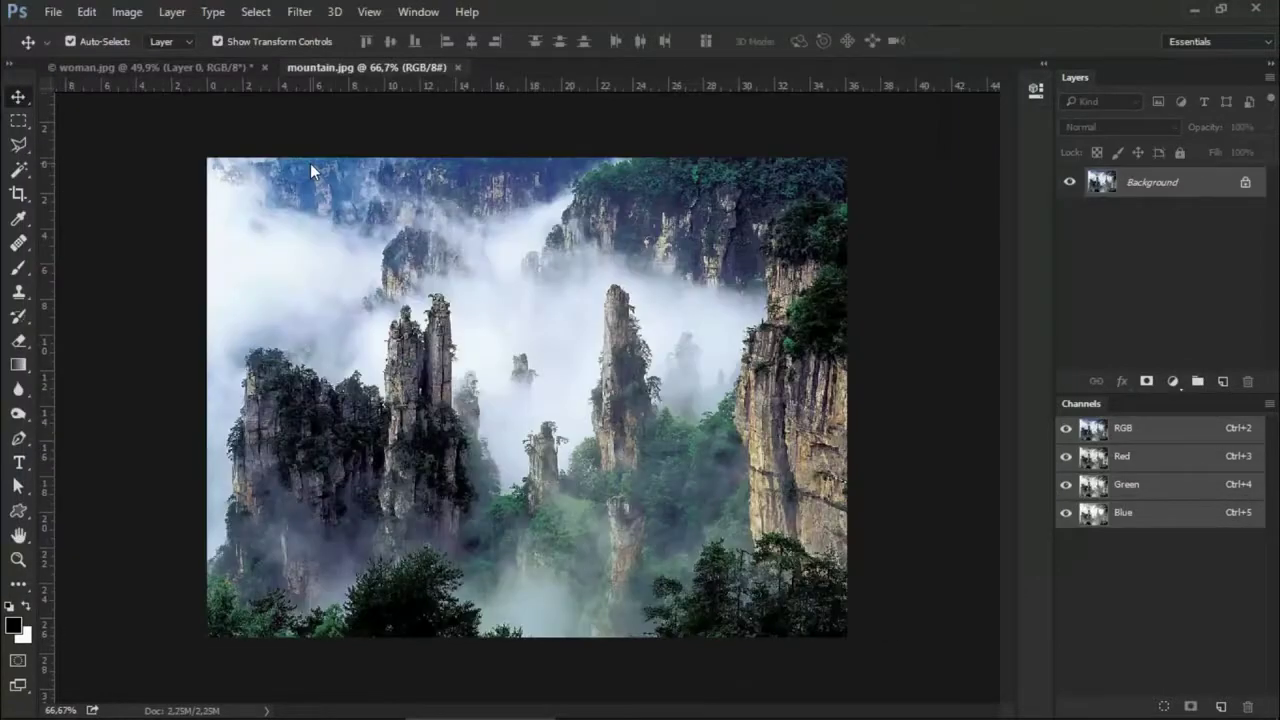
pyautogui.hotkey('ctrl', 'a')
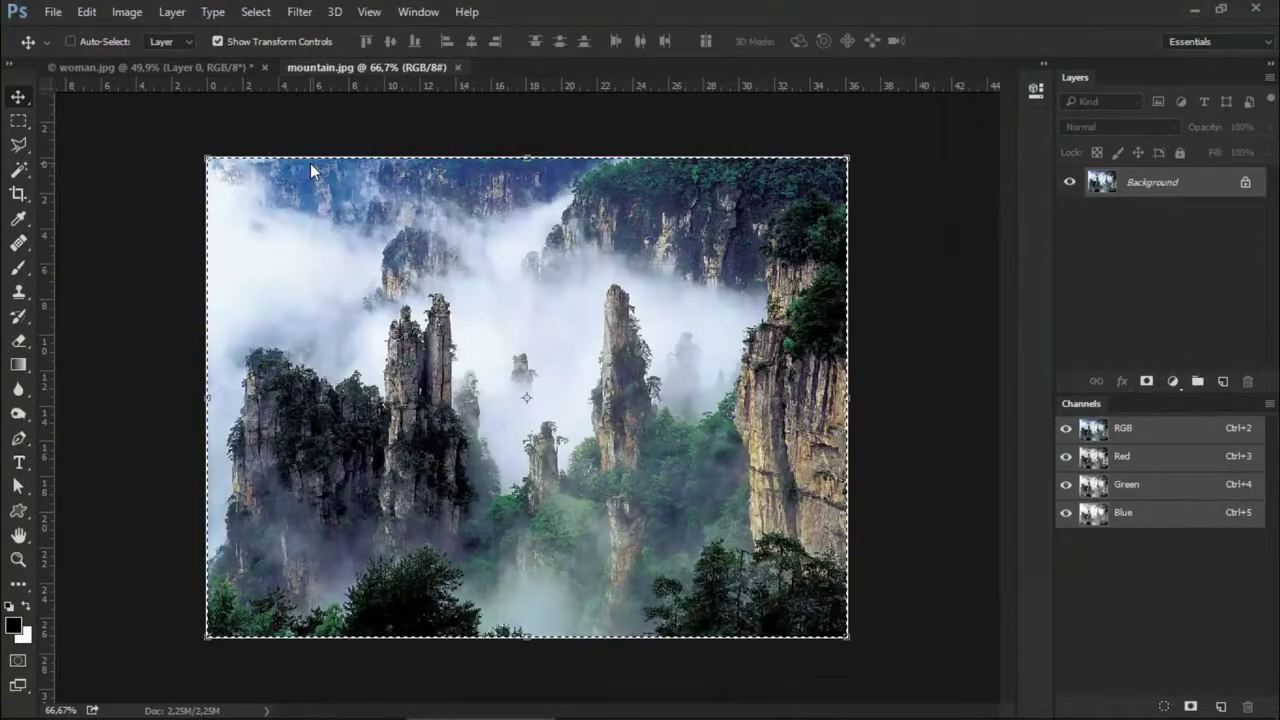
pyautogui.click(167, 66)
pyautogui.hotkey('ctrl', 'v')
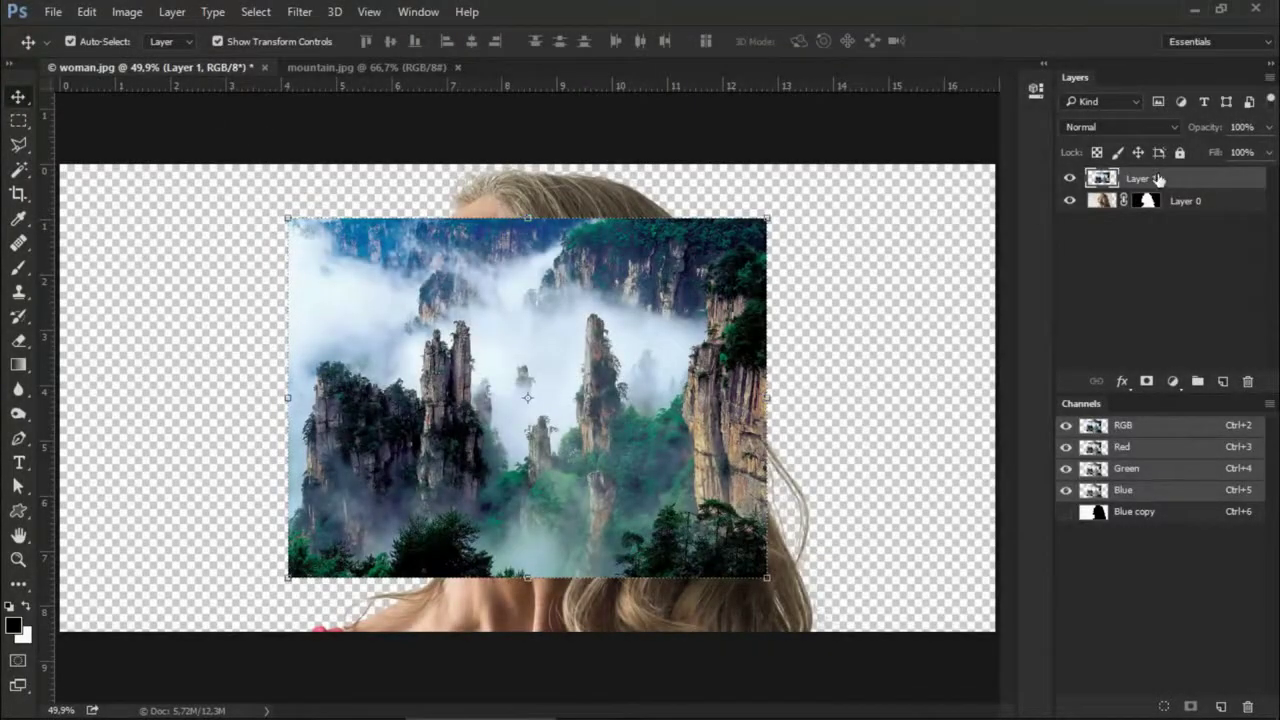
# Convert the mountain layer to a smart object and scale it to about 155.76%
pyautogui.rightClick(1155, 180)
pyautogui.click(862, 358)
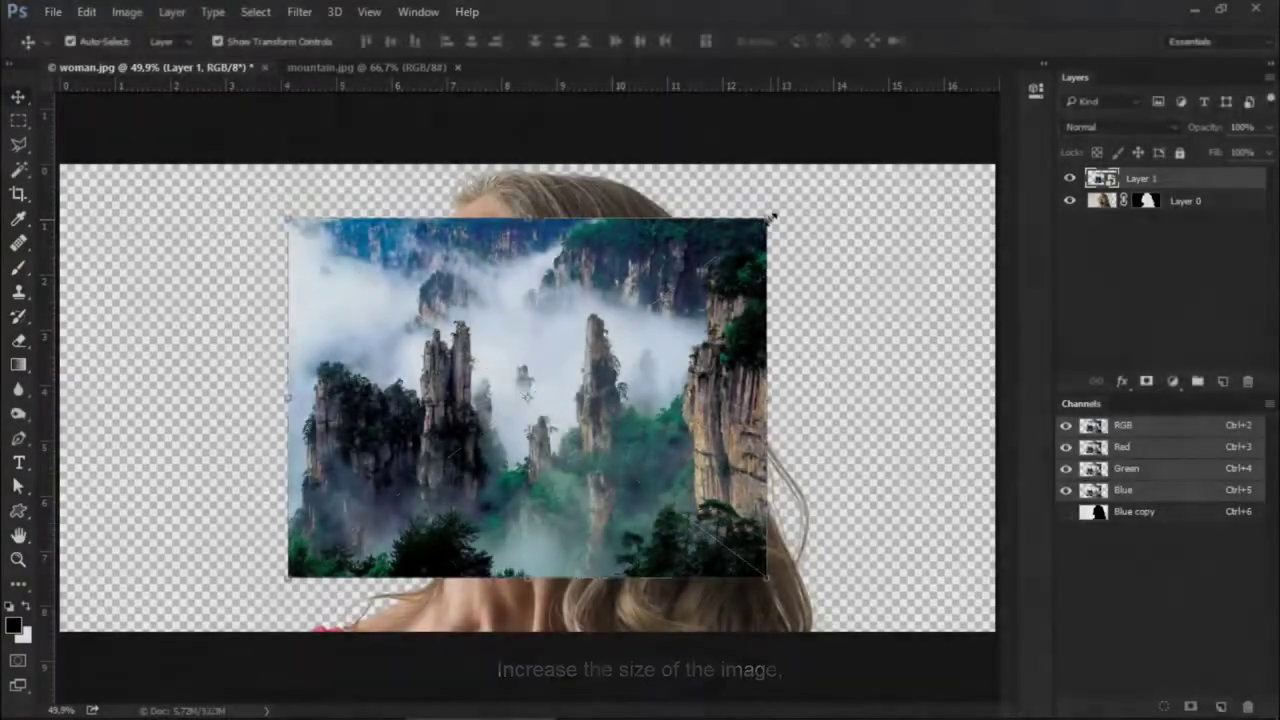
pyautogui.hotkey('ctrl', 't')
pyautogui.moveTo(772, 215); pyautogui.dragTo(926, 145)
pyautogui.press('Return')
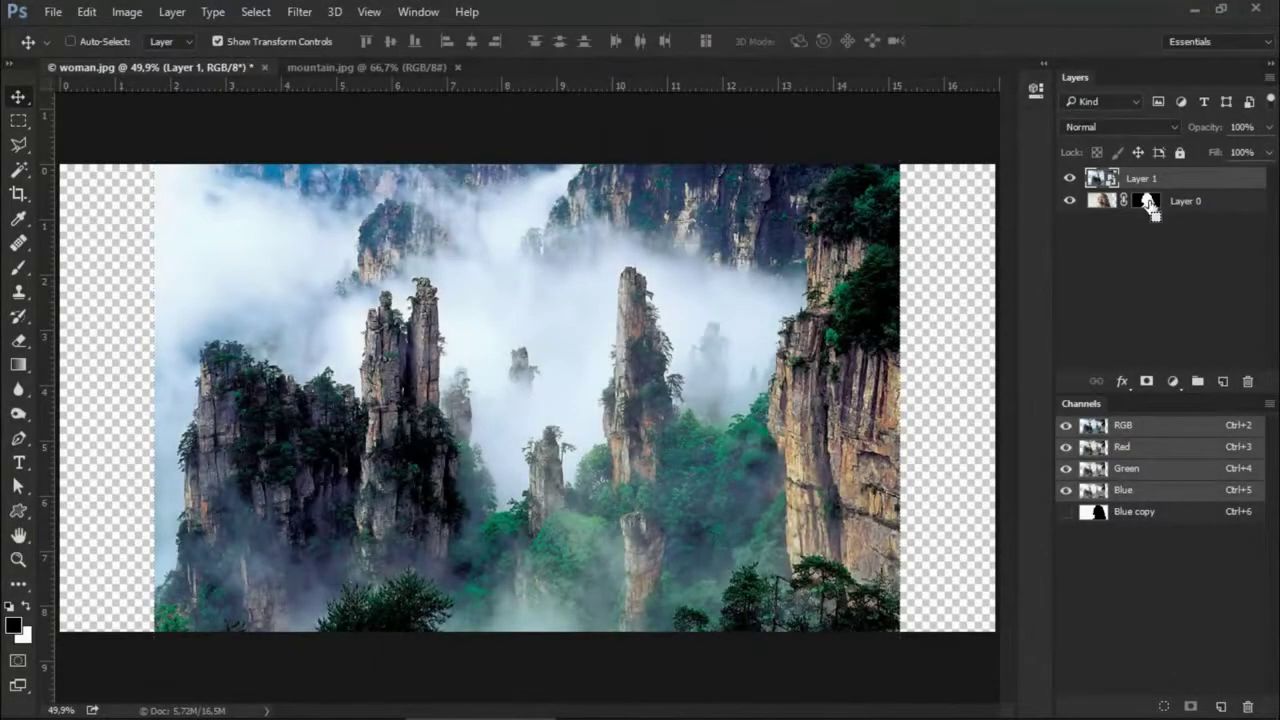
# Mask the mountain layer with the woman's silhouette and unlink the mask from the image
pyautogui.keyDown('ctrl'); pyautogui.click(1147, 203); pyautogui.keyUp('ctrl')
pyautogui.click(1146, 382)
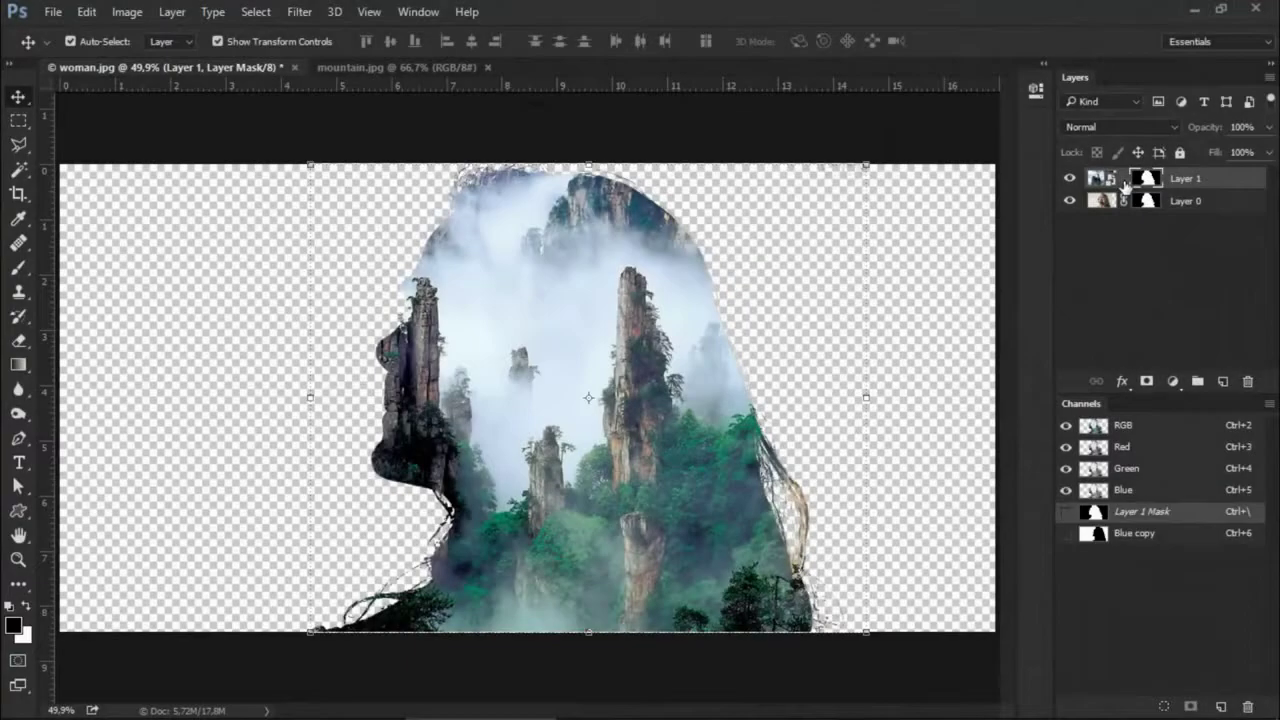
pyautogui.click(1123, 182)
pyautogui.click(1101, 178)
# Move and enlarge the mountains to about 165.6% so the peaks fill her head
pyautogui.moveTo(527, 398)
pyautogui.mouseDown()
pyautogui.moveTo(519, 557)
pyautogui.moveTo(578, 549)
pyautogui.moveTo(334, 530)
pyautogui.mouseUp()
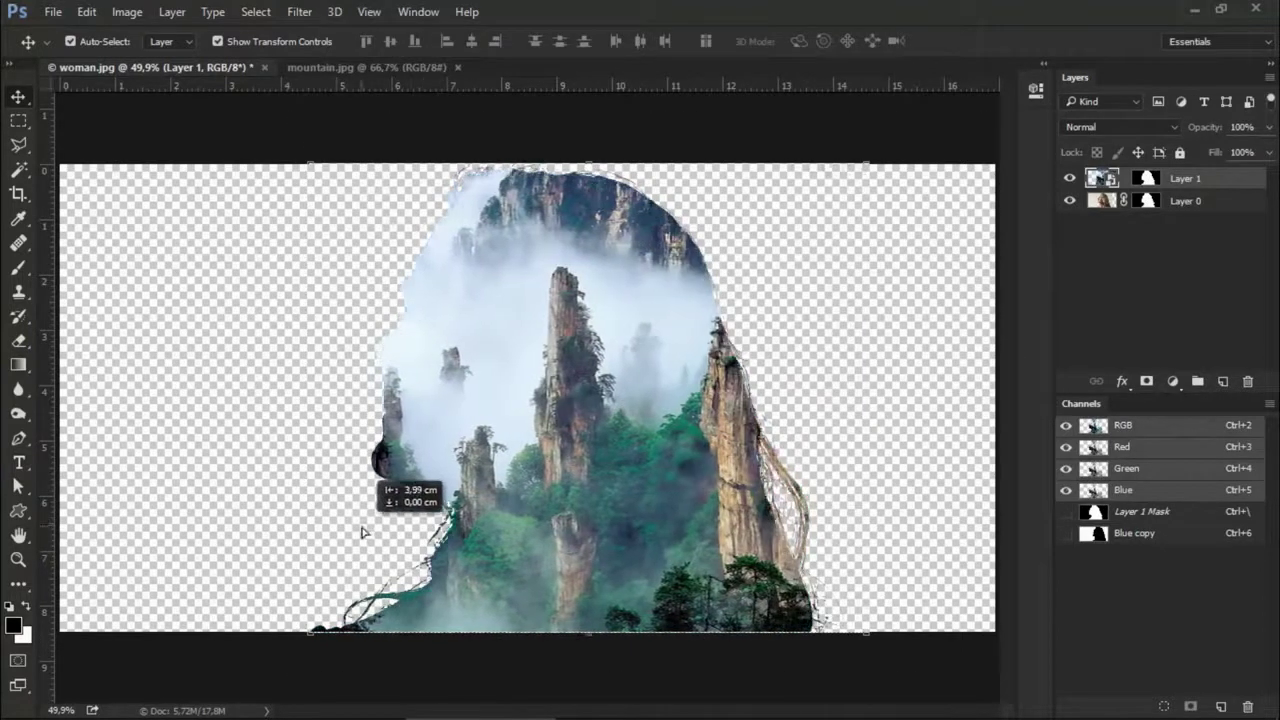
pyautogui.moveTo(806, 678); pyautogui.dragTo(866, 706)
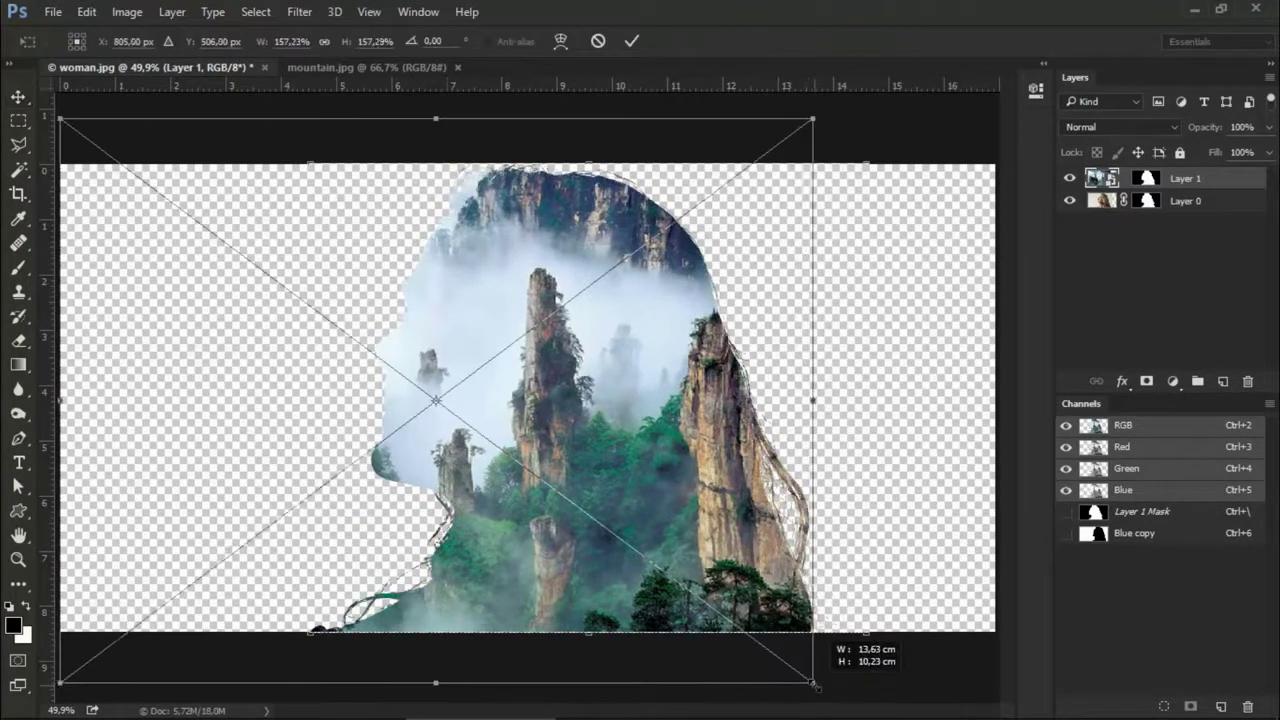
pyautogui.moveTo(756, 545); pyautogui.dragTo(755, 462)
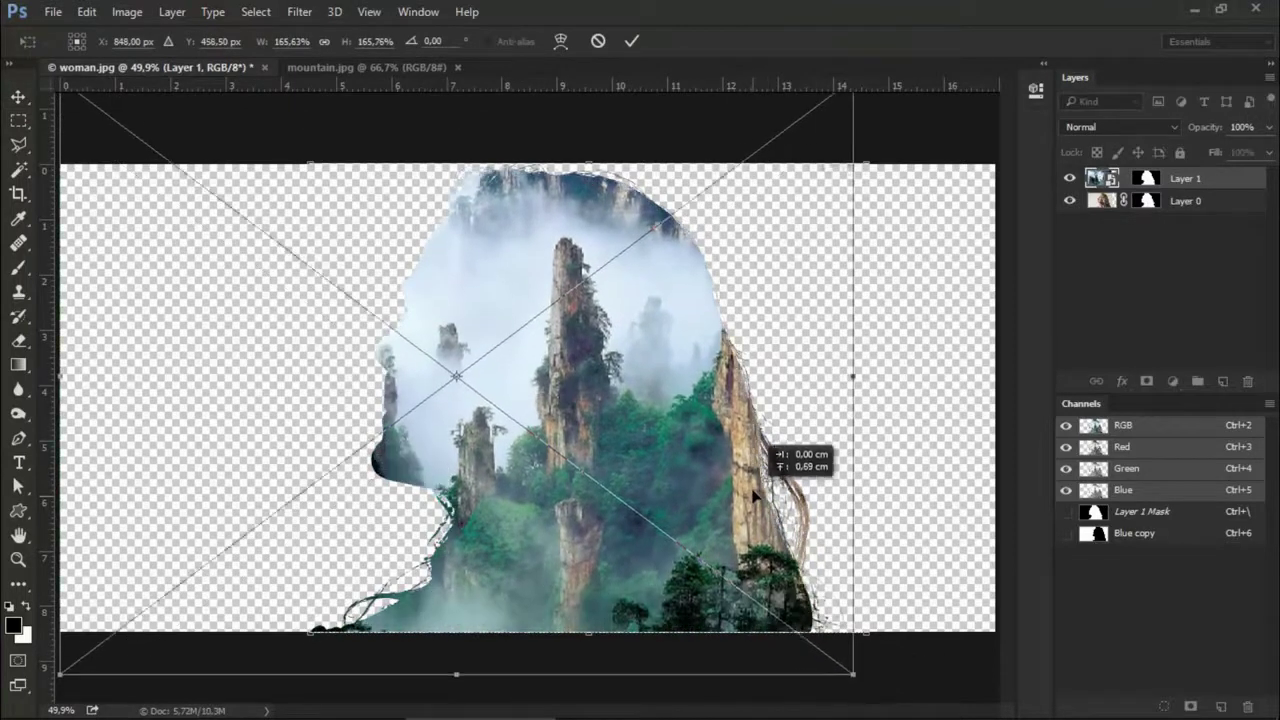
pyautogui.moveTo(670, 540); pyautogui.dragTo(610, 540)
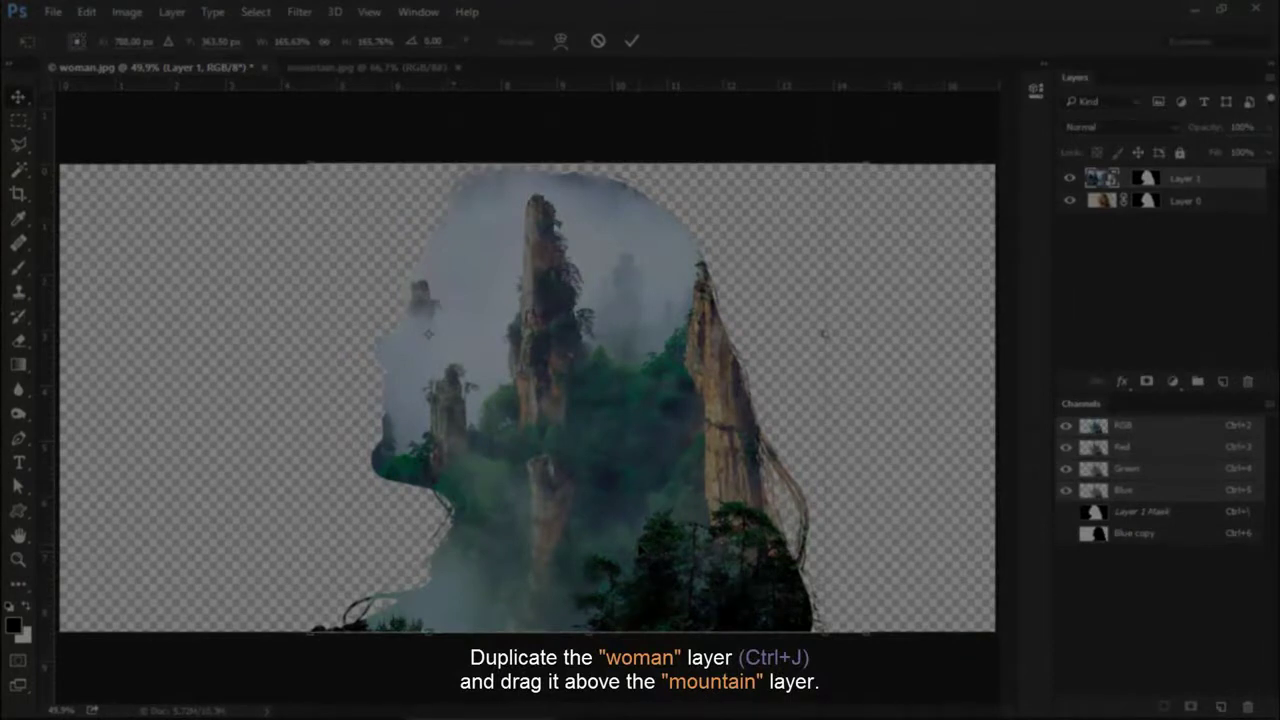
# Commit the mountain transform, duplicate Layer 0, and move Layer 0 copy above Layer 1
pyautogui.press('Return')
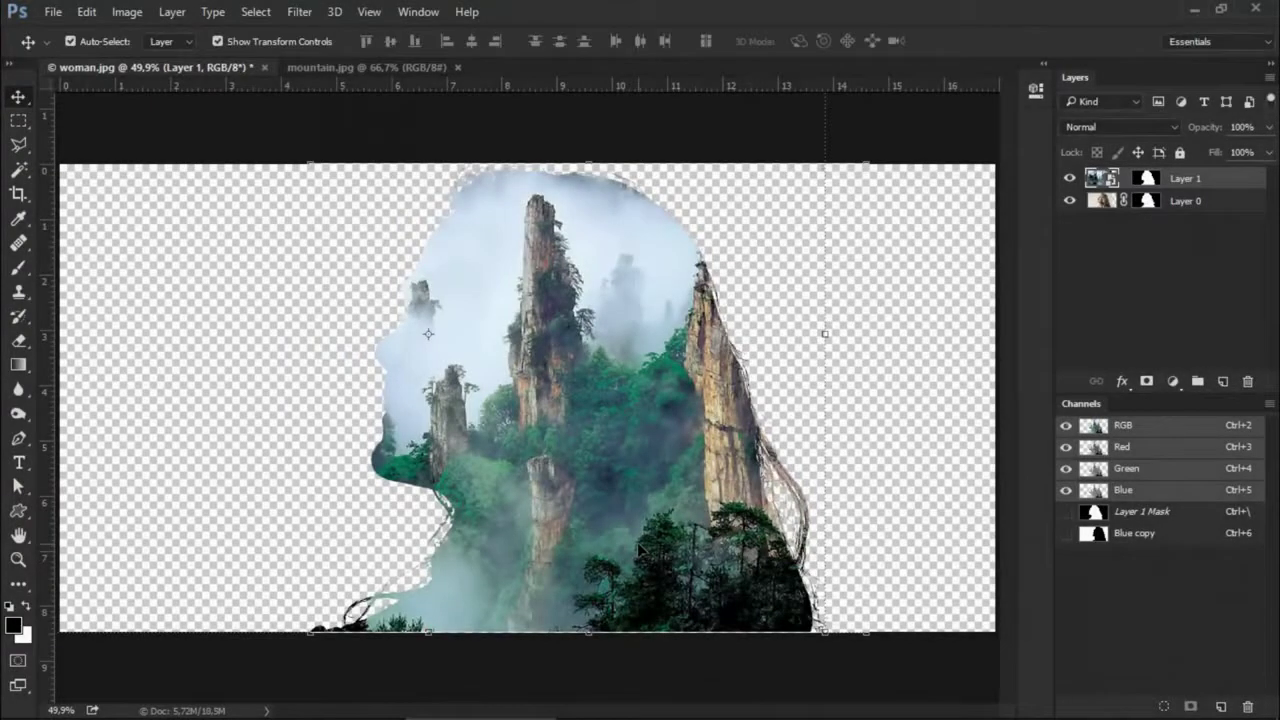
pyautogui.click(1185, 201)
pyautogui.hotkey('ctrl', 'j')
pyautogui.moveTo(1185, 201); pyautogui.dragTo(1185, 178)
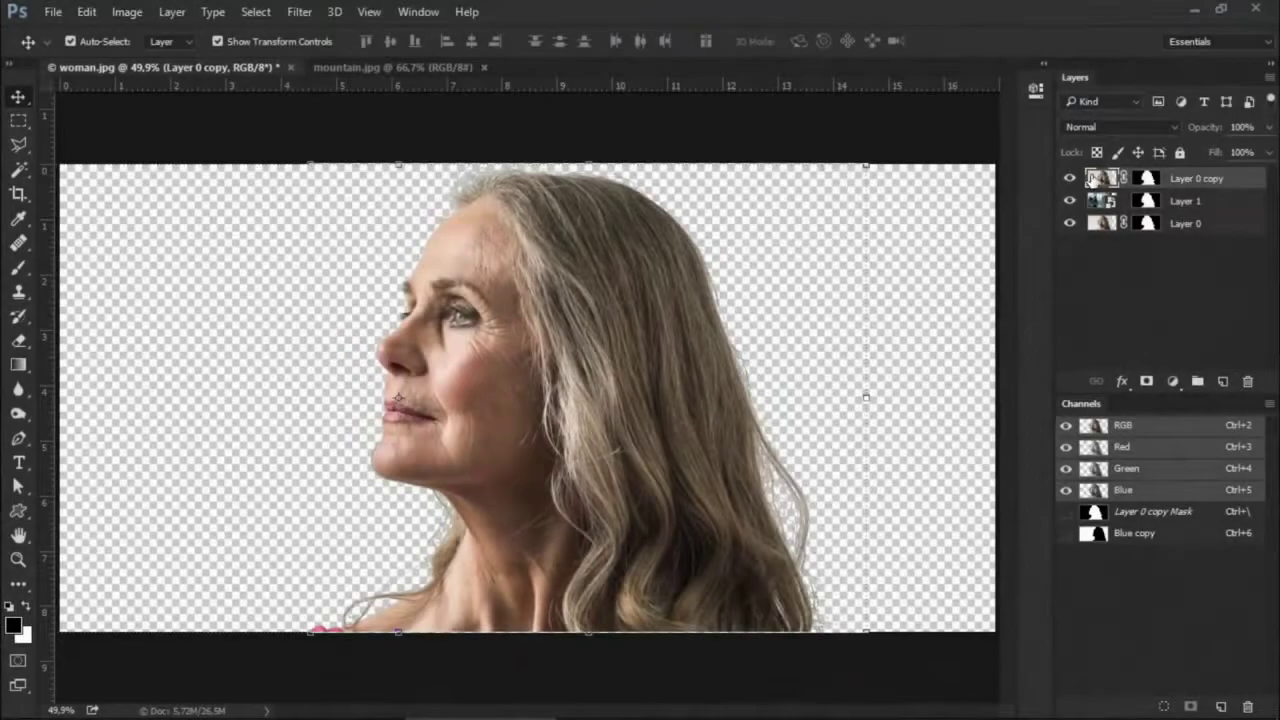
# Desaturate Layer 0 copy and set its blend mode to Multiply
pyautogui.click(1097, 180)
pyautogui.click(127, 12)
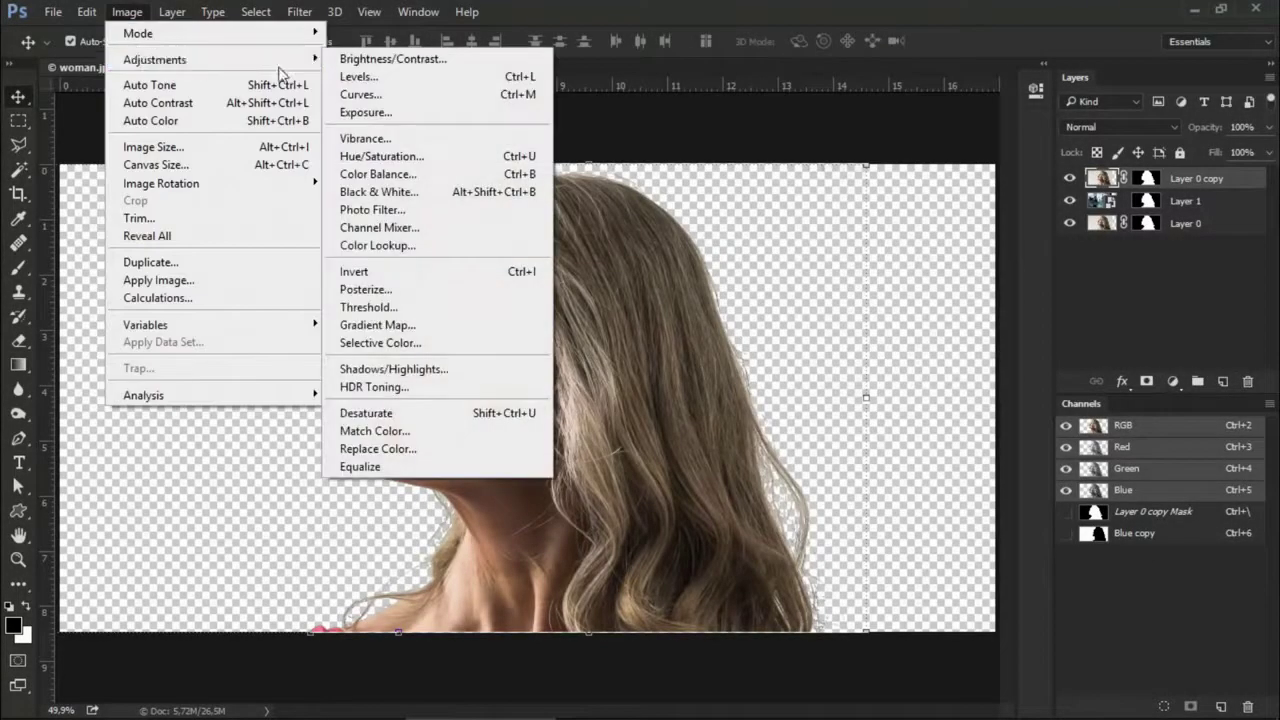
pyautogui.click(400, 415)
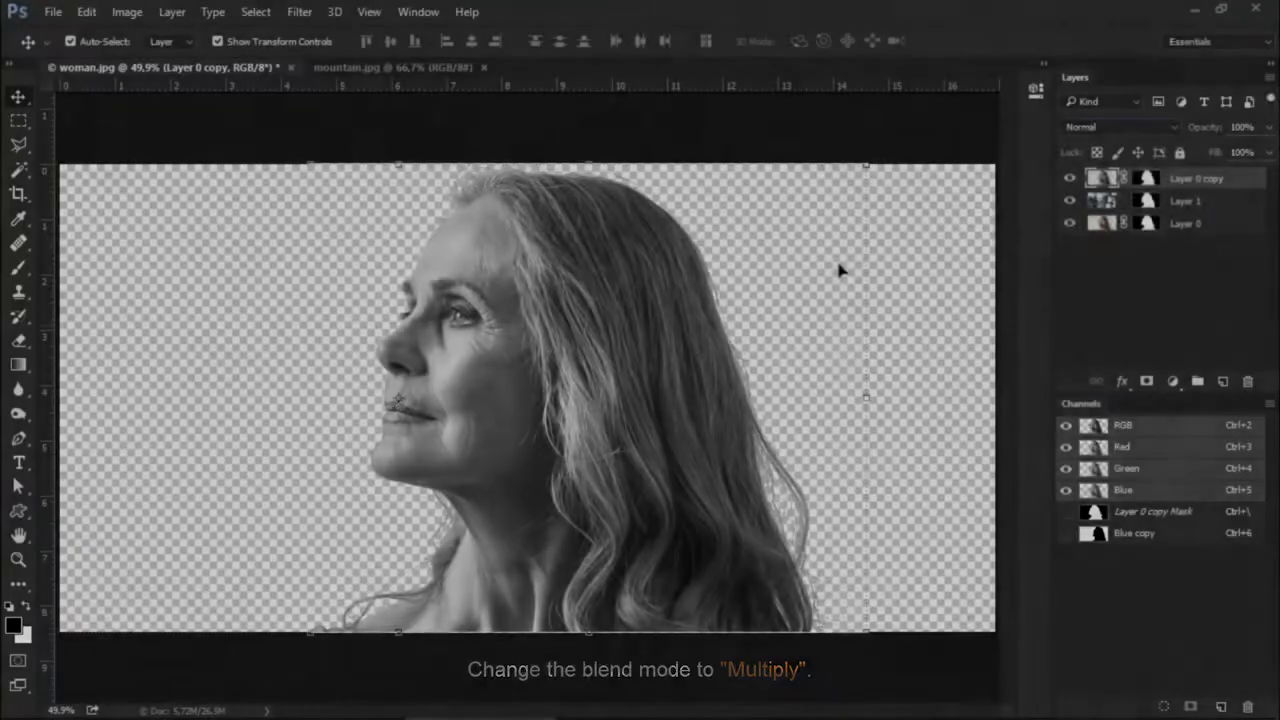
pyautogui.click(1120, 127)
pyautogui.click(1112, 188)
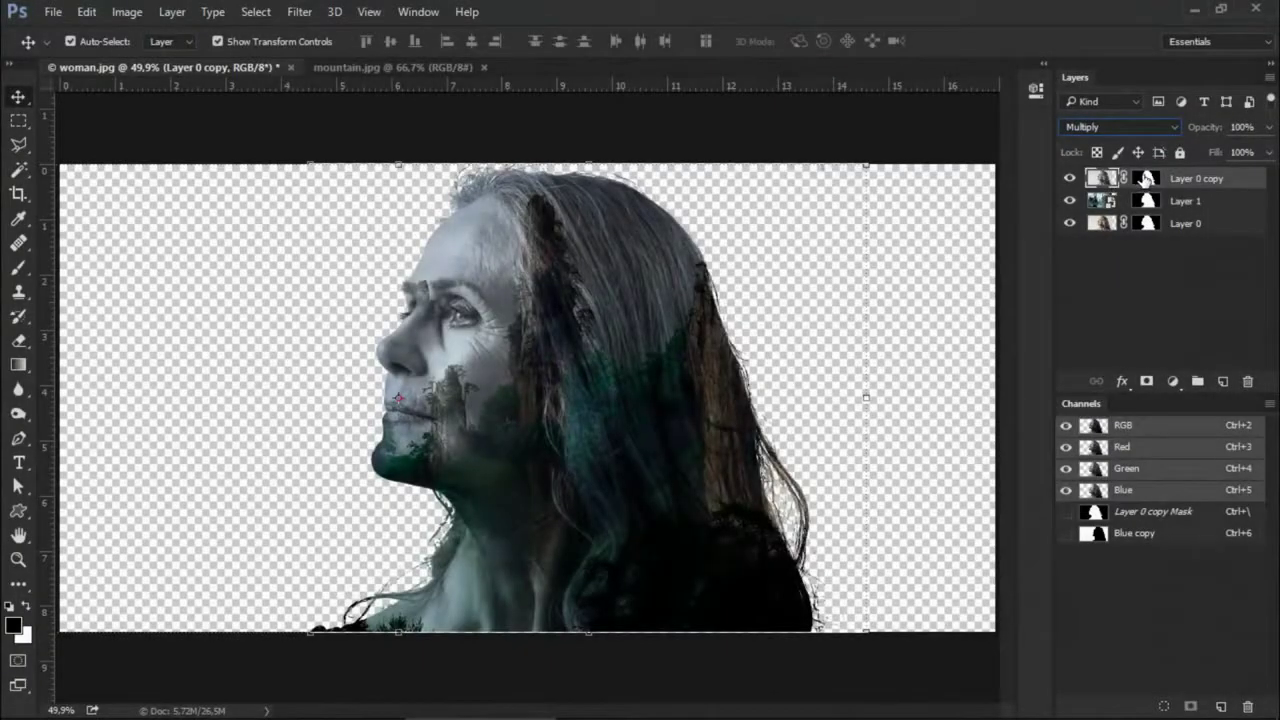
# Paint black on Layer 0 copy's mask over the neck and hair with a soft round brush (400 px, 80%)
pyautogui.click(1145, 178)
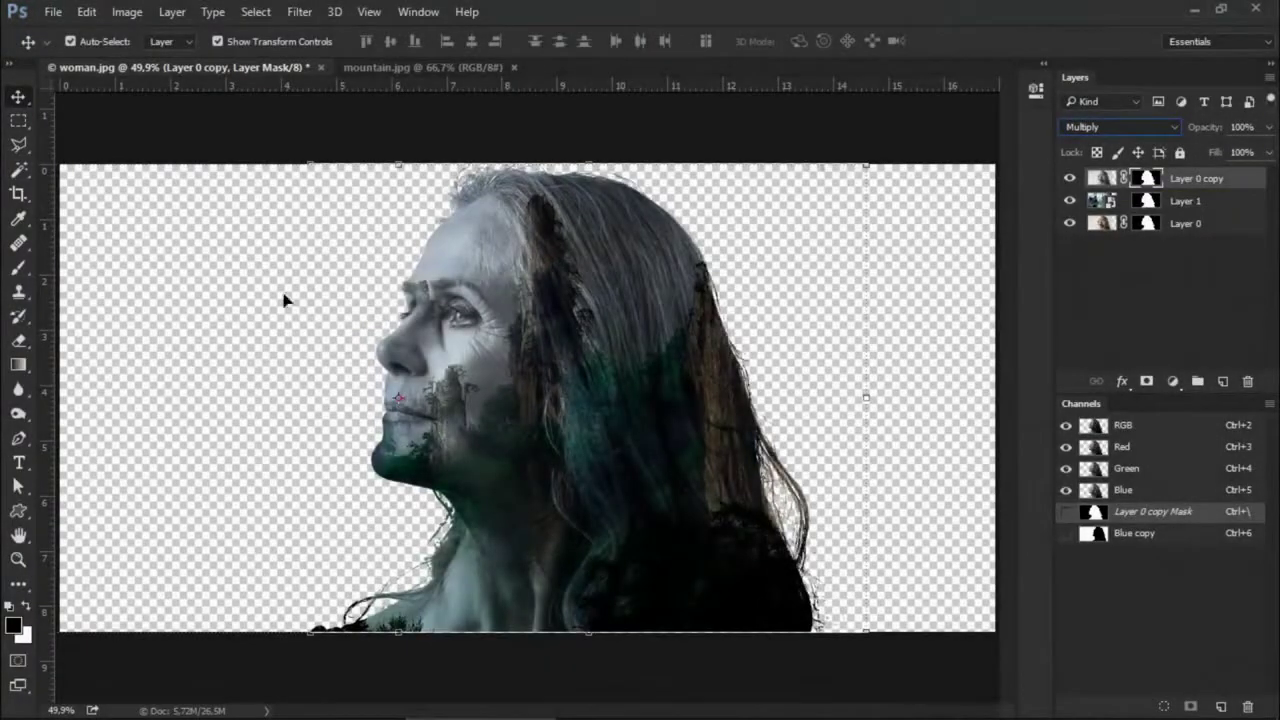
pyautogui.press('b')
pyautogui.click(99, 50)
pyautogui.click(56, 236)
pyautogui.press('Return')
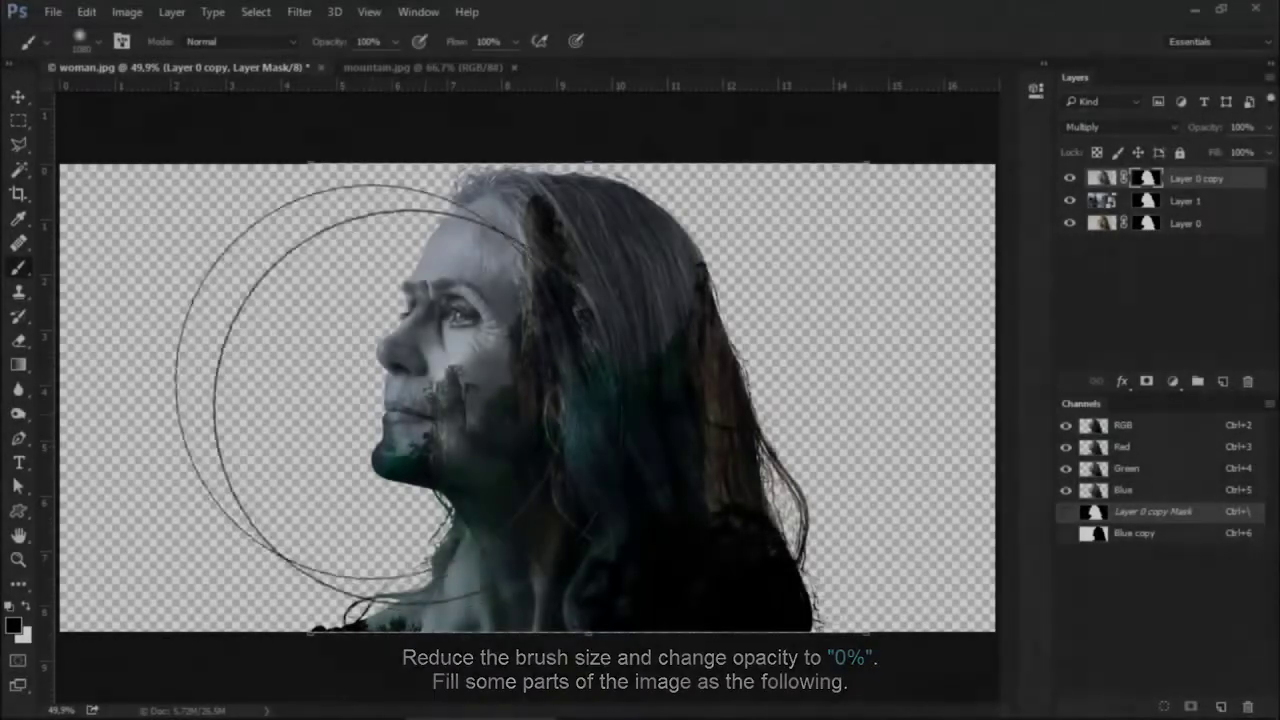
pyautogui.press('[')
pyautogui.press('[')
pyautogui.press('[')
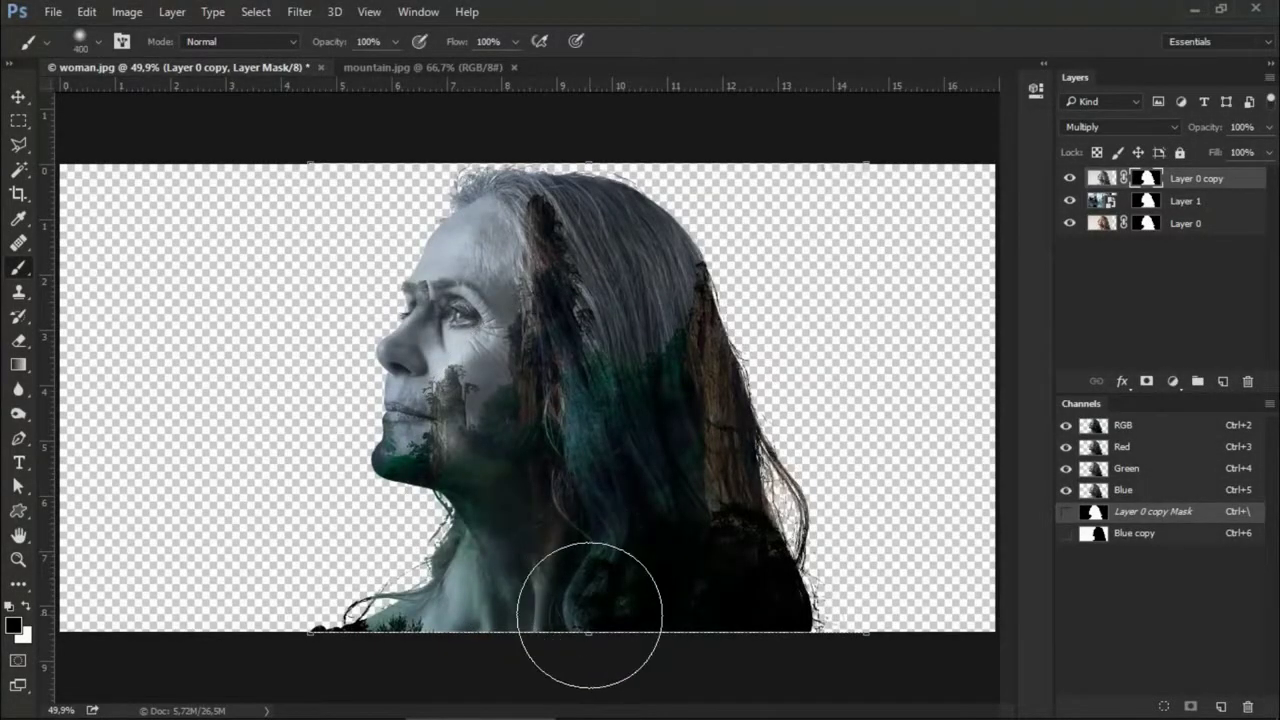
pyautogui.press('8')
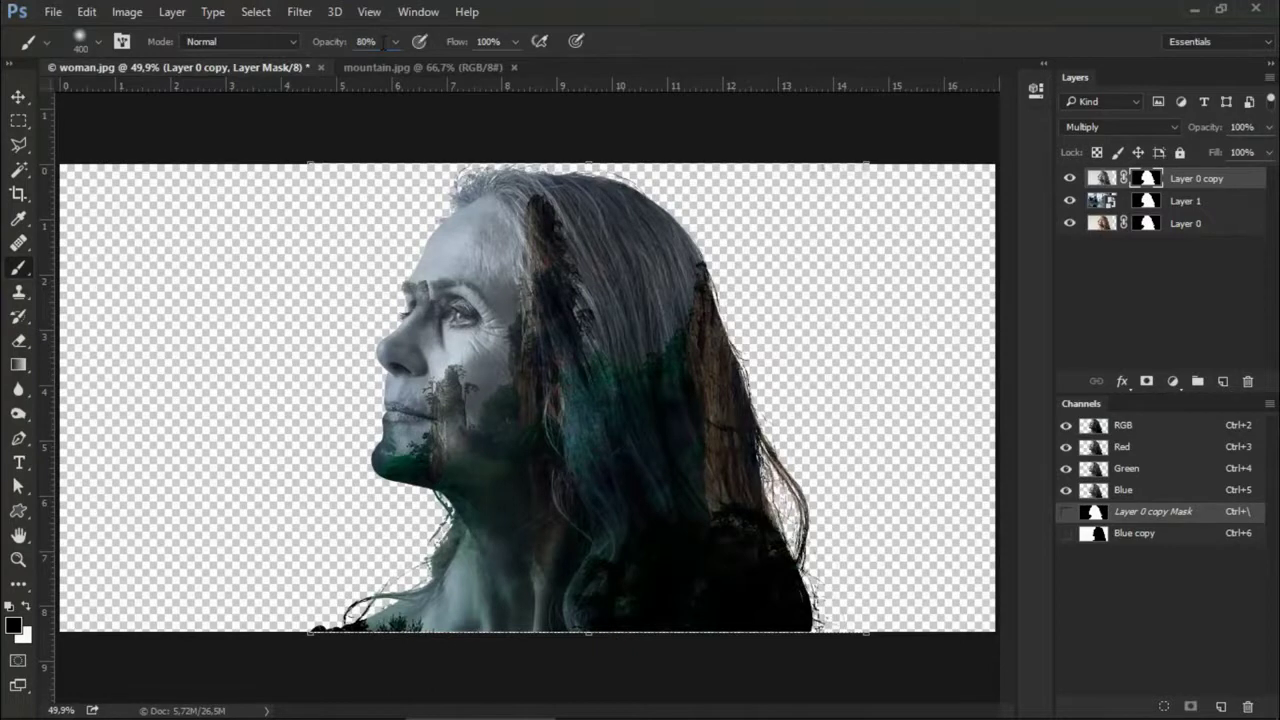
pyautogui.moveTo(366, 632)
pyautogui.mouseDown()
pyautogui.moveTo(536, 630)
pyautogui.moveTo(515, 178)
pyautogui.moveTo(625, 300)
pyautogui.moveTo(465, 545)
pyautogui.moveTo(590, 240)
pyautogui.mouseUp()
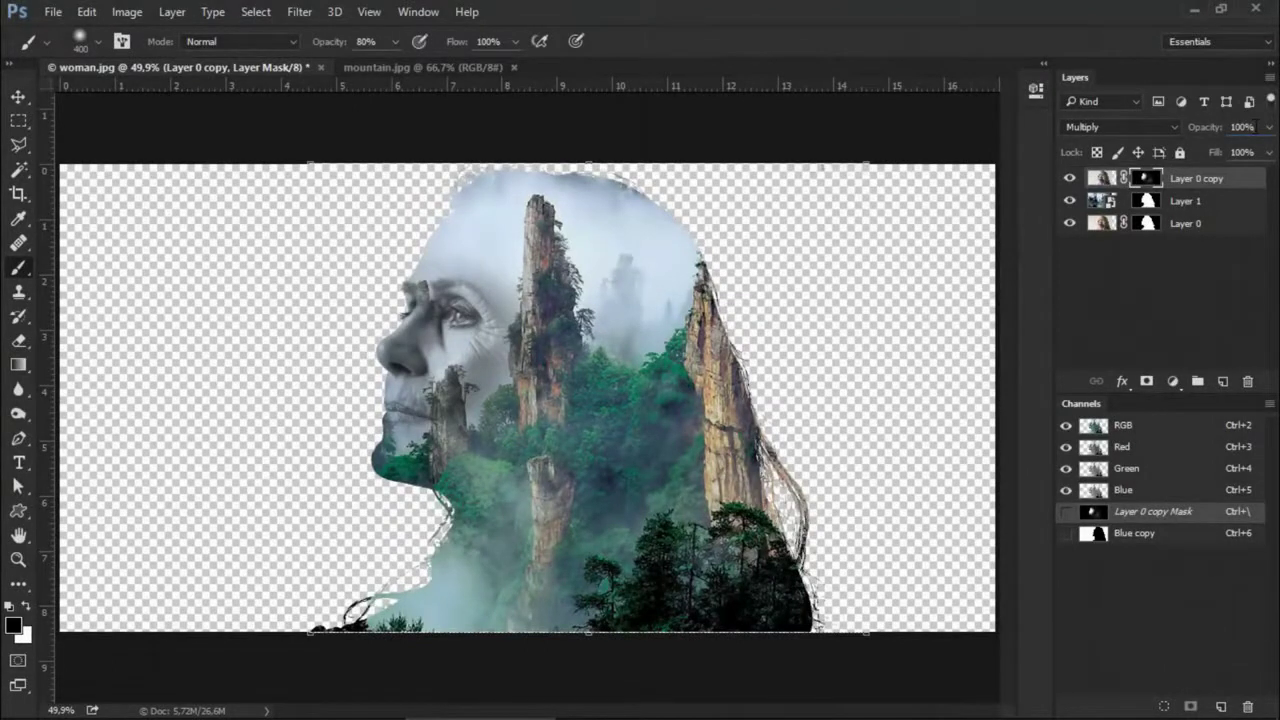
# Set Layer 0 copy to 80% opacity, then duplicate Layer 1 and move the copy up the stack
pyautogui.click(1243, 127)
pyautogui.write('80')
pyautogui.click(1218, 202)
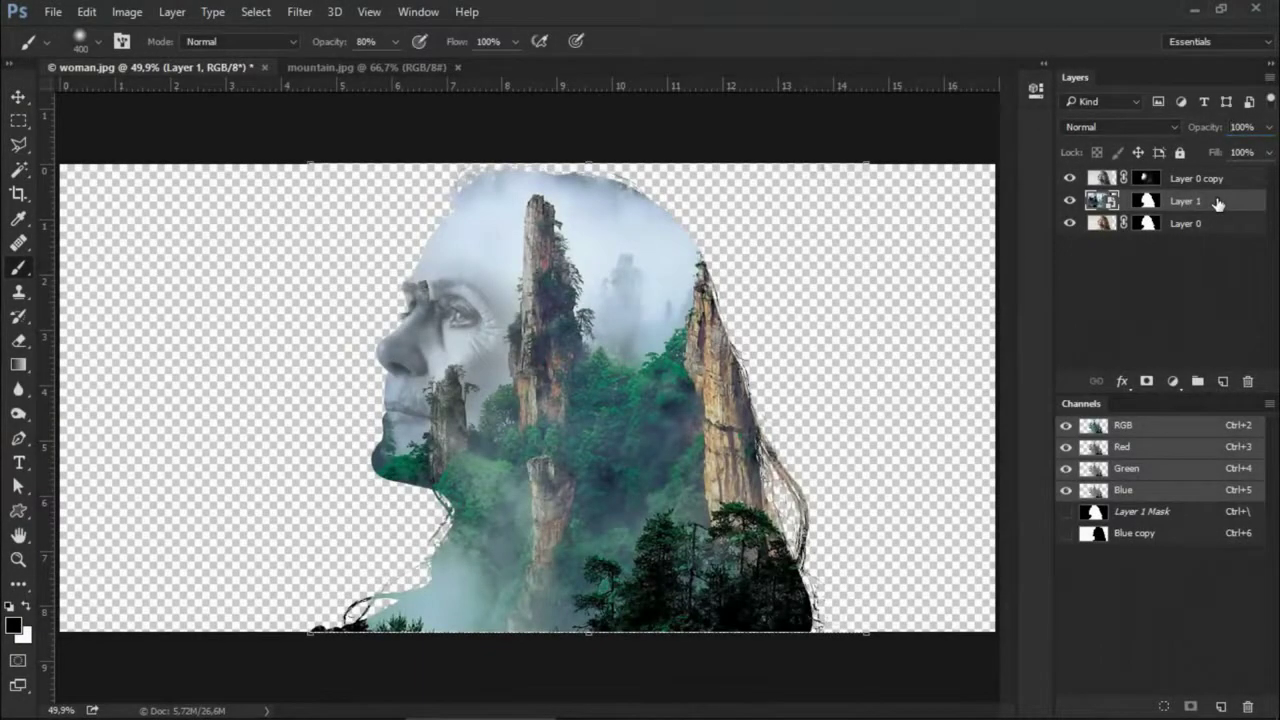
pyautogui.hotkey('ctrl', 'j')
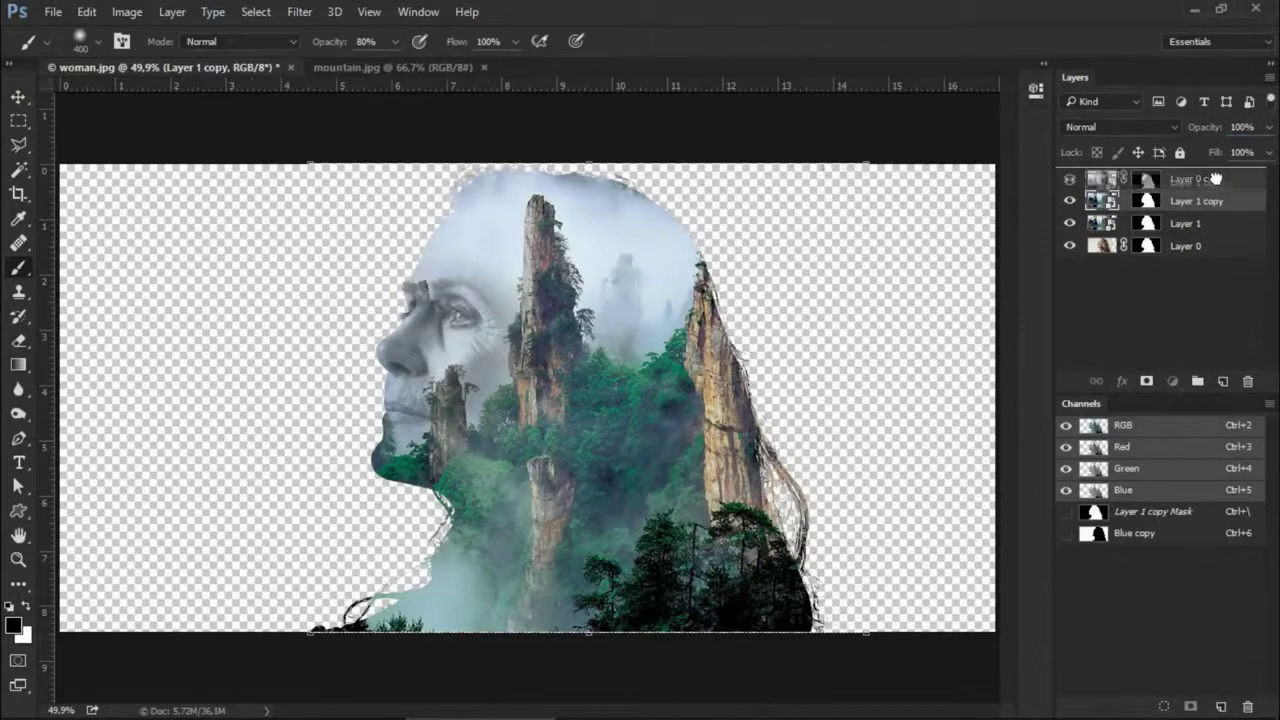
pyautogui.moveTo(1218, 202); pyautogui.dragTo(1207, 179)
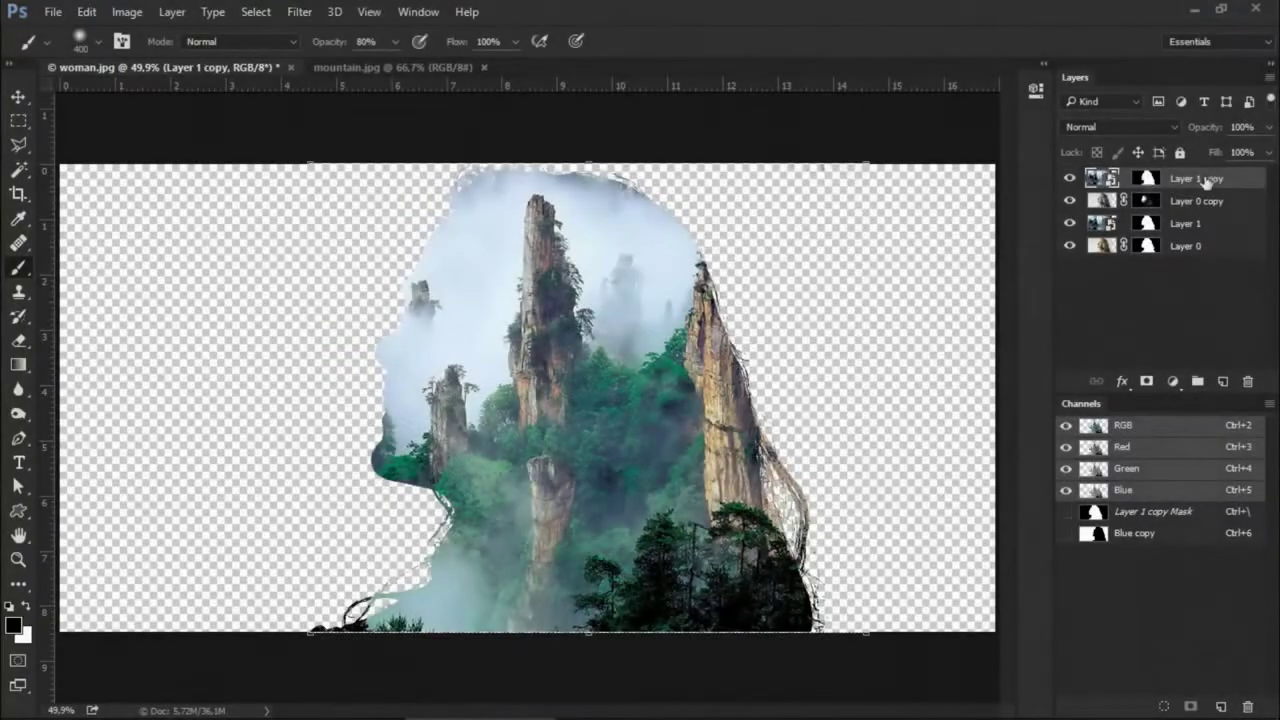
# Fill Layer 1 copy's mask with white to reveal the whole mountain image
pyautogui.click(1147, 178)
pyautogui.press('x')
pyautogui.hotkey('alt', 'BackSpace')
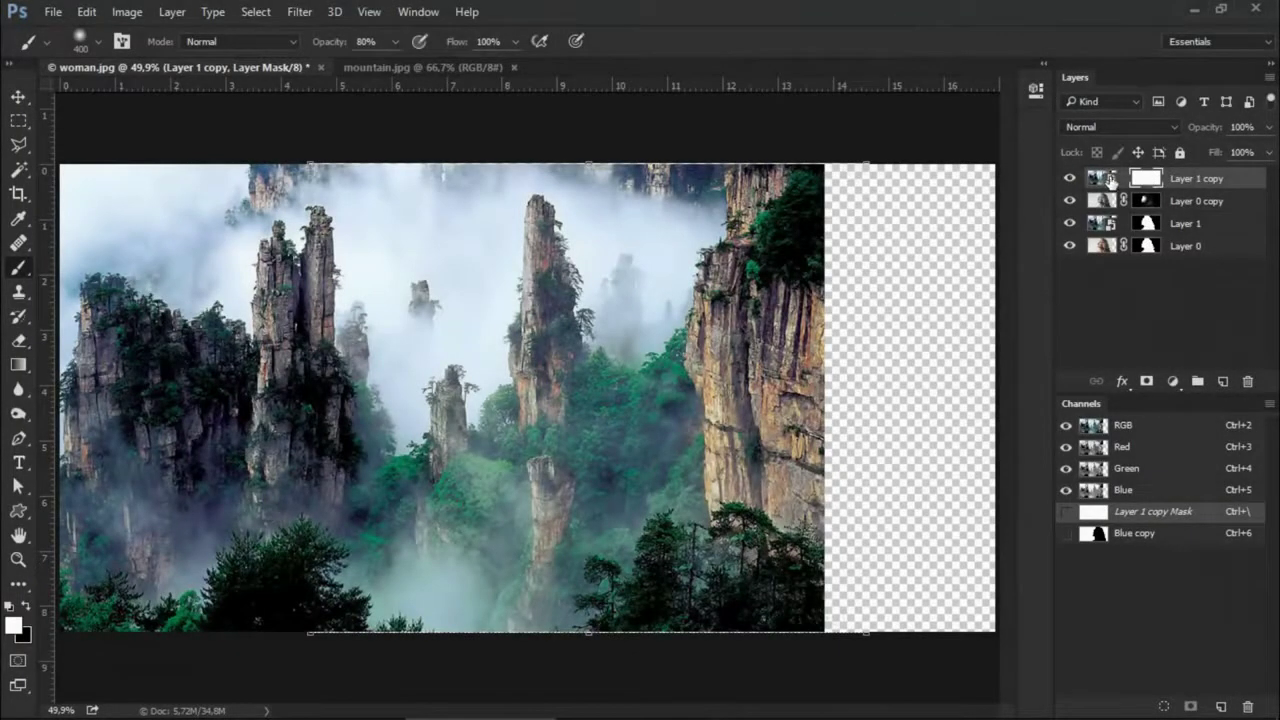
# Stretch Layer 1 copy's mountains to about 185% width so they span the canvas
pyautogui.click(1102, 178)
pyautogui.press('v')
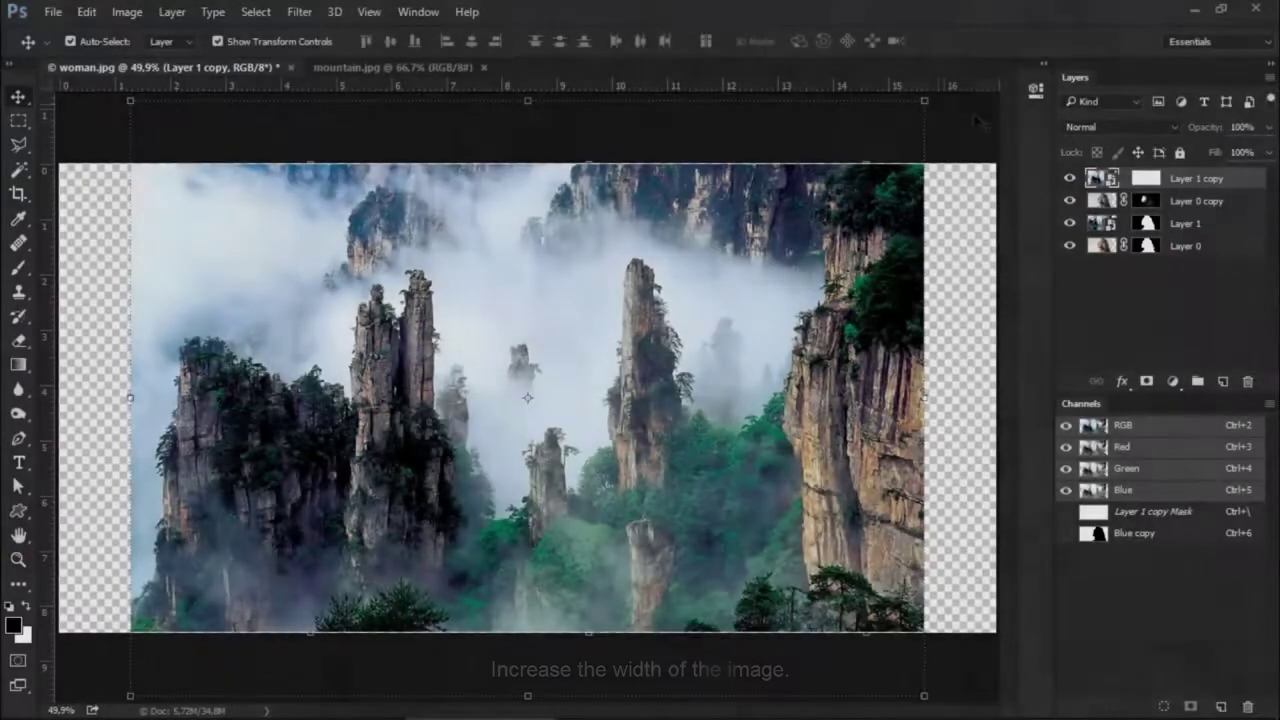
pyautogui.moveTo(924, 100); pyautogui.dragTo(1035, 88)
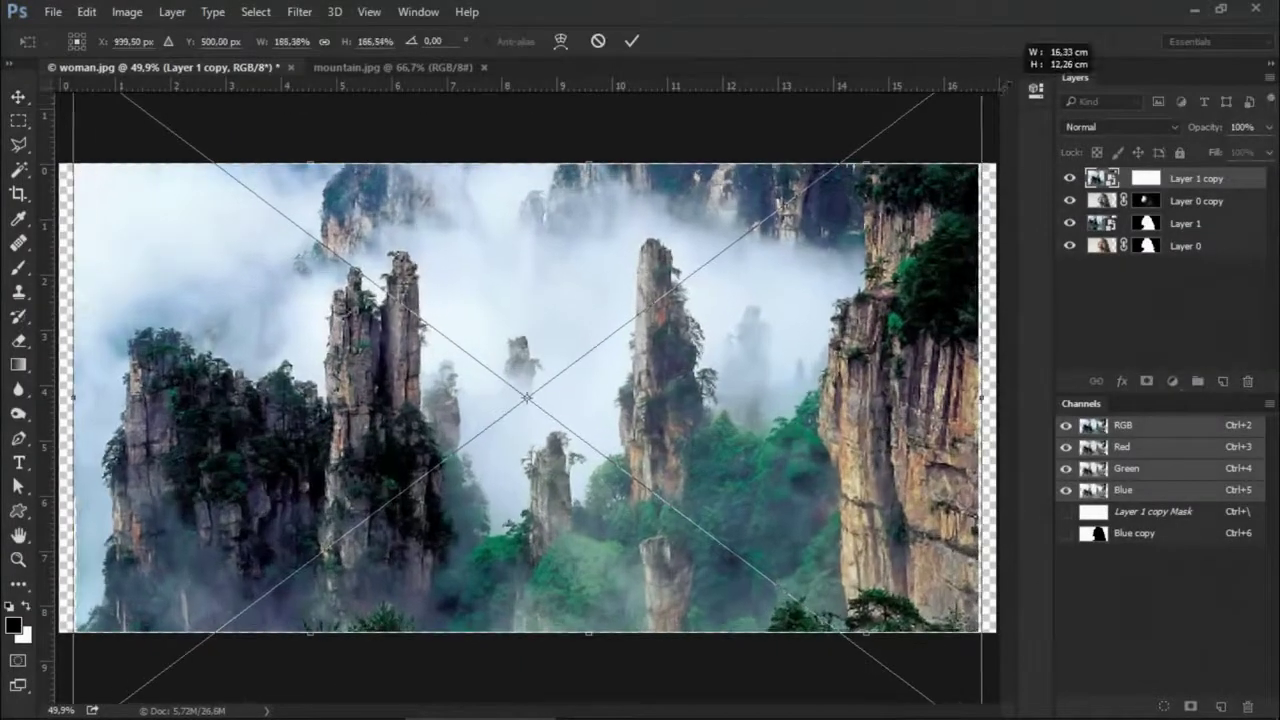
pyautogui.press('Return')
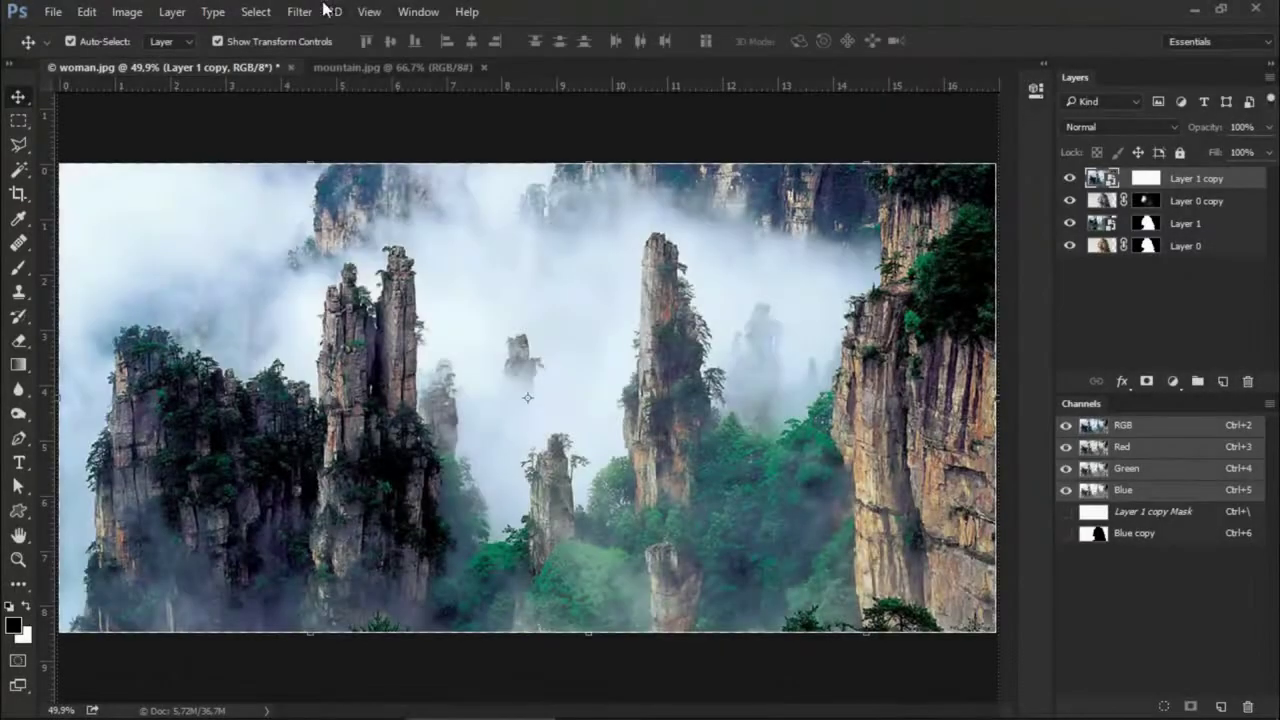
# Apply a 250-pixel Gaussian Blur to the Layer 1 copy mountains
pyautogui.click(305, 11)
pyautogui.moveTo(309, 219)
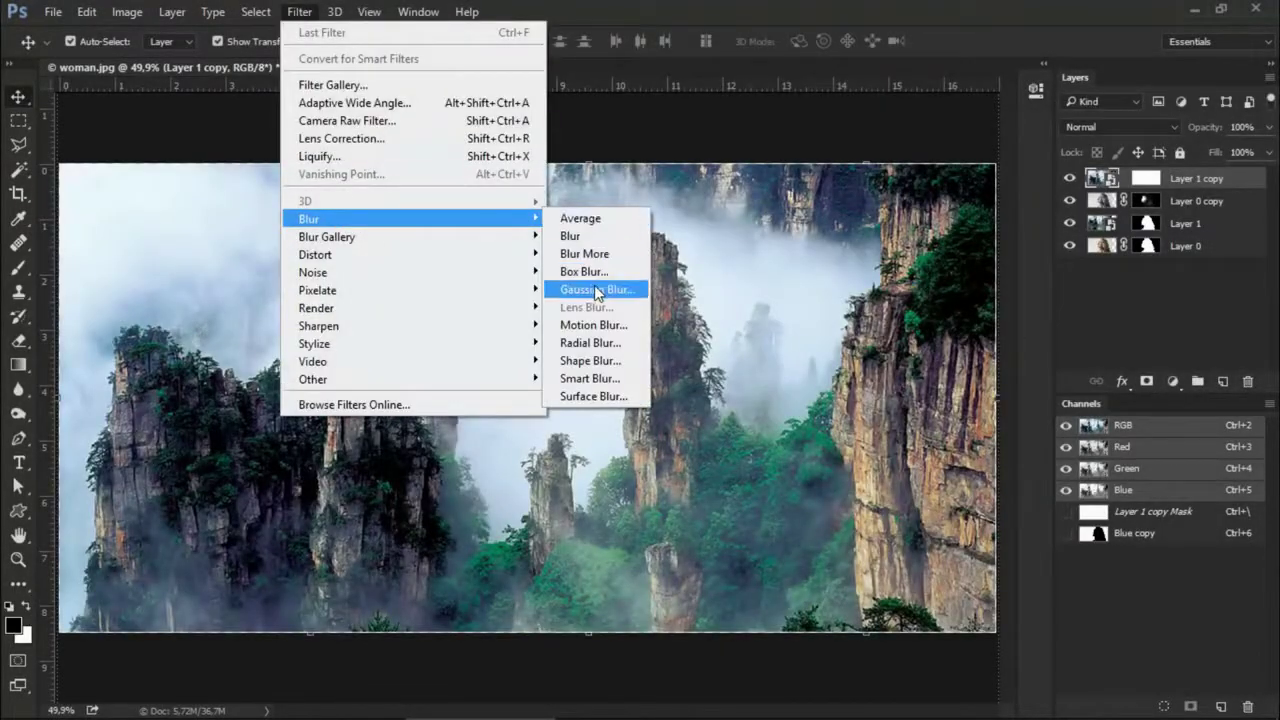
pyautogui.click(596, 290)
pyautogui.write('250')
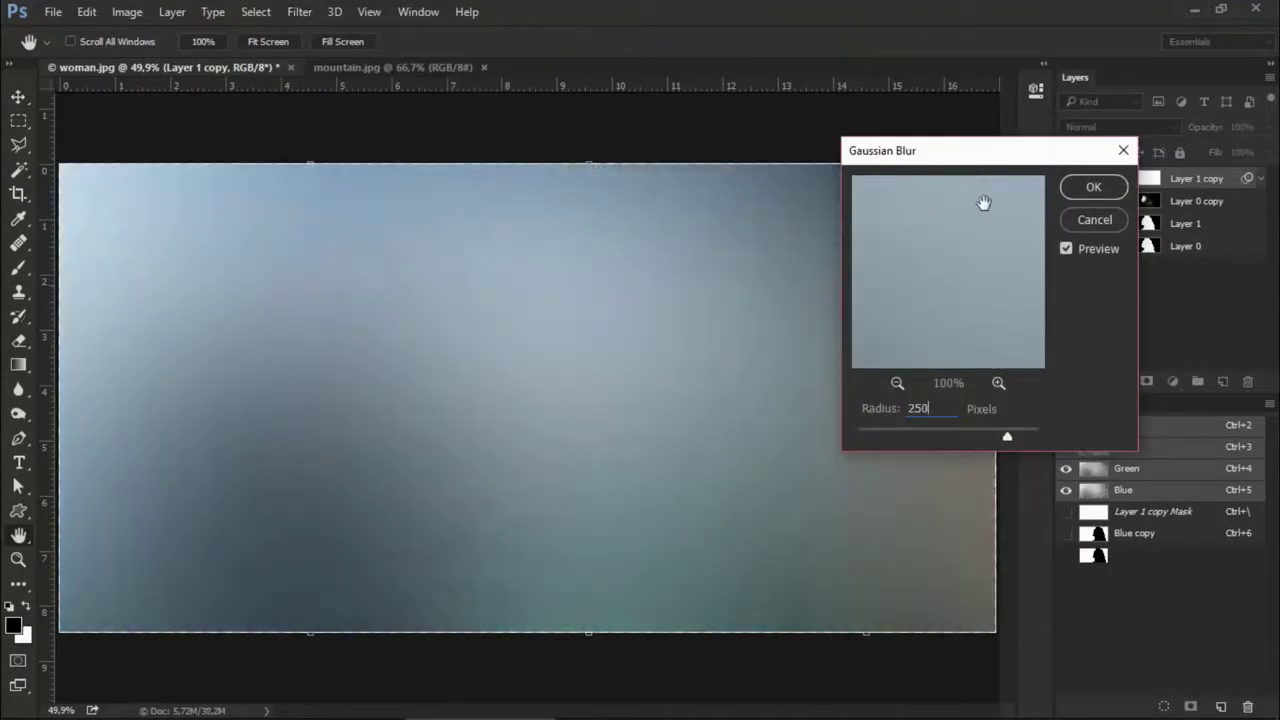
pyautogui.press('Return')
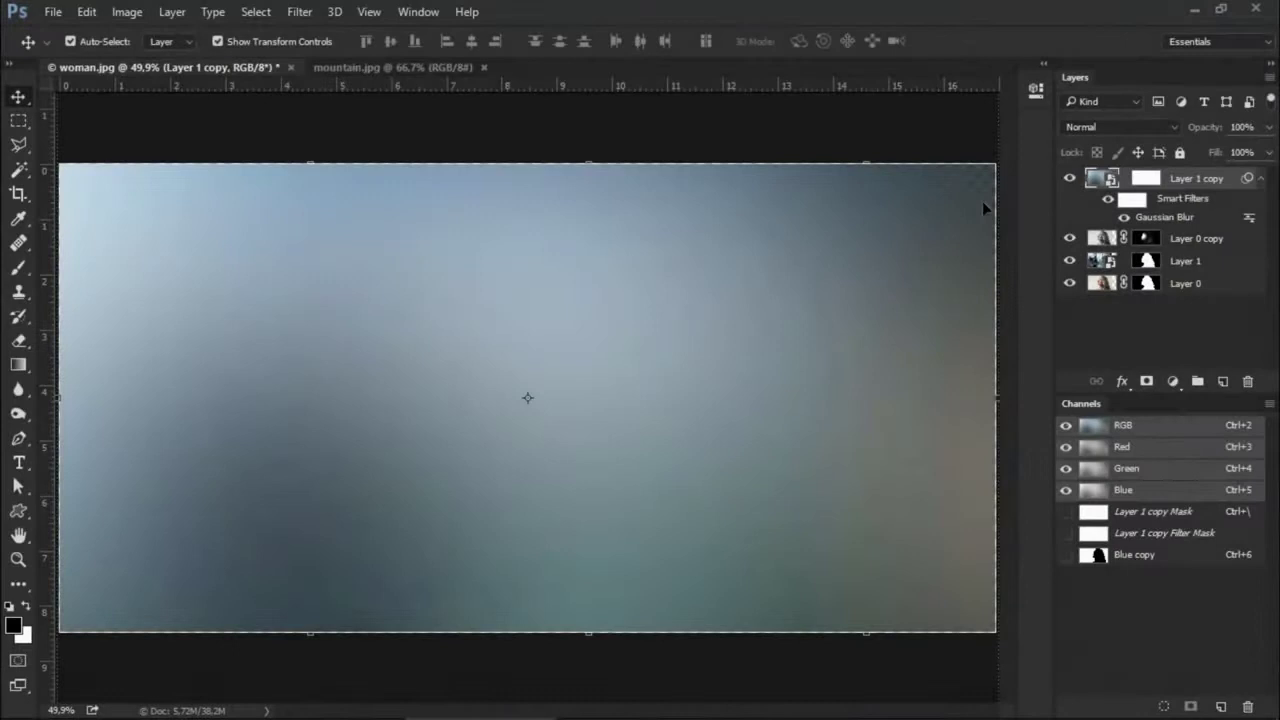
# Mask the blur from around the woman's head at 100% brush opacity, then add an empty bottom layer
pyautogui.click(1145, 178)
pyautogui.press('b')
pyautogui.click(691, 616)
pyautogui.press('0')
pyautogui.moveTo(691, 616)
pyautogui.mouseDown()
pyautogui.moveTo(570, 270)
pyautogui.moveTo(586, 600)
pyautogui.mouseUp()
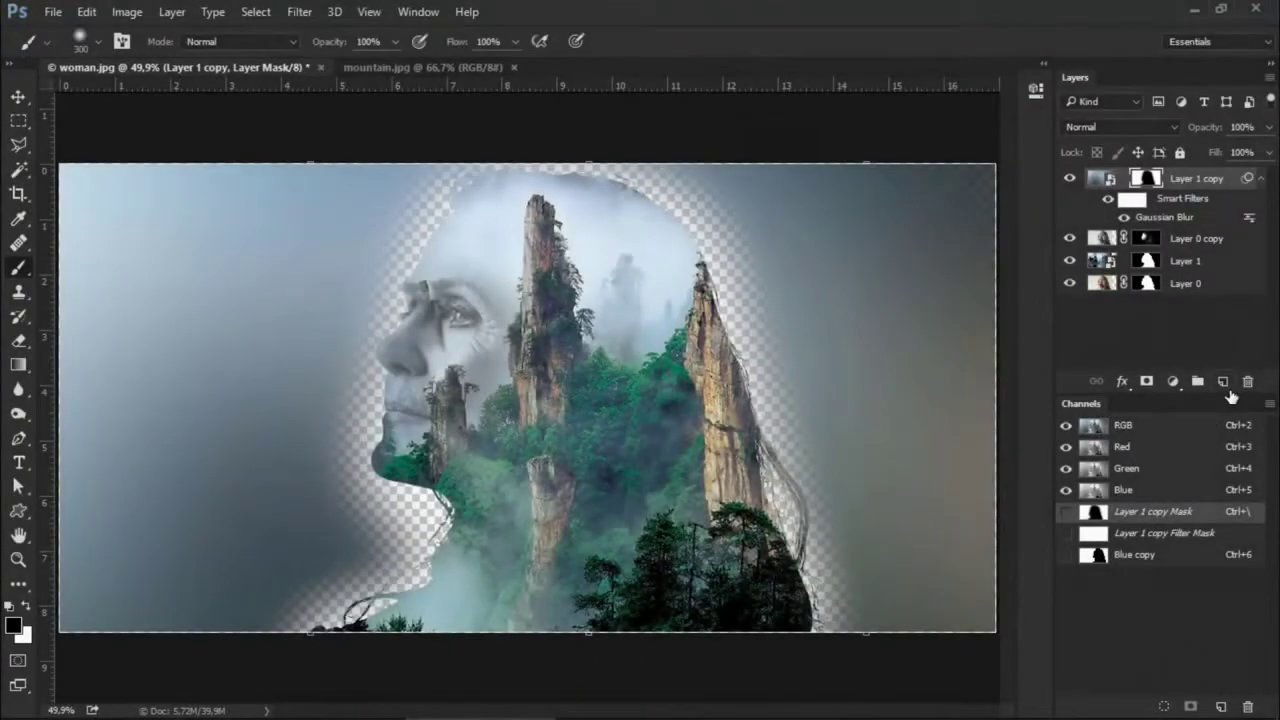
pyautogui.hotkey('ctrl', 'shift', 'alt', 'n')
pyautogui.moveTo(1180, 178); pyautogui.dragTo(1174, 331)
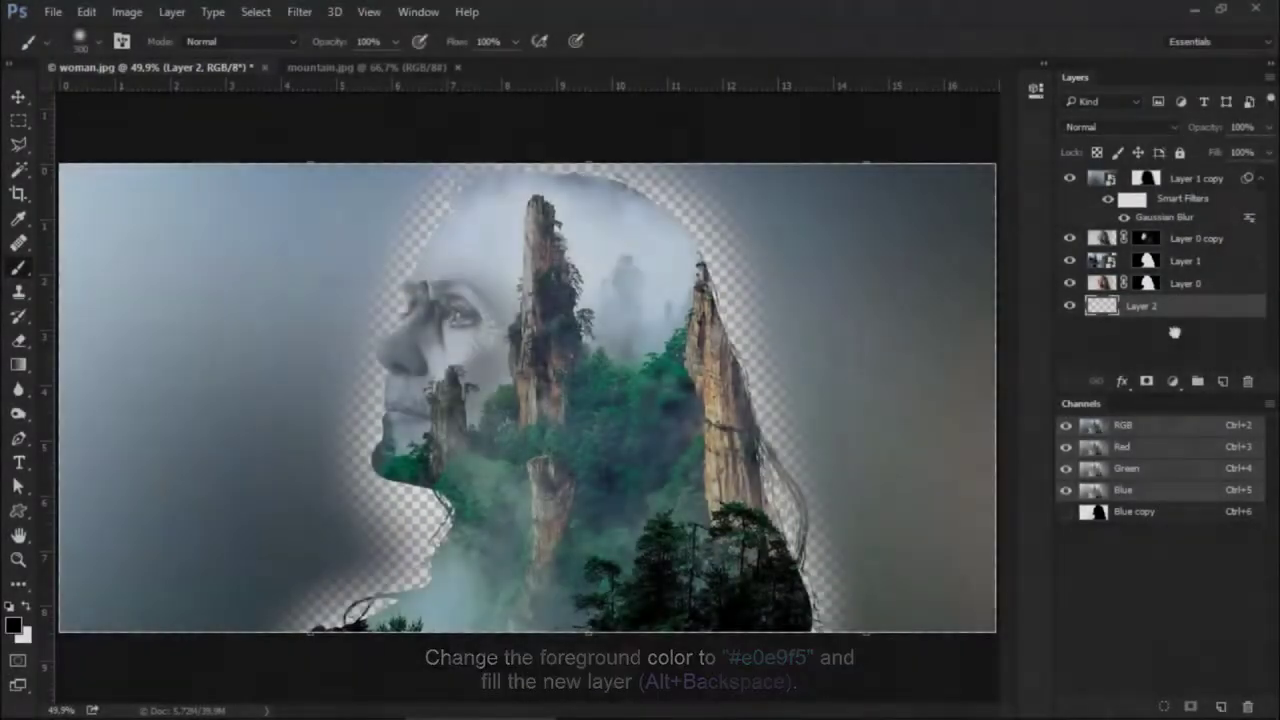
# Sample pale blue #e0e9f5 as the foreground colour for Layer 2, then target Layer 1 copy's opacity
pyautogui.click(13, 625)
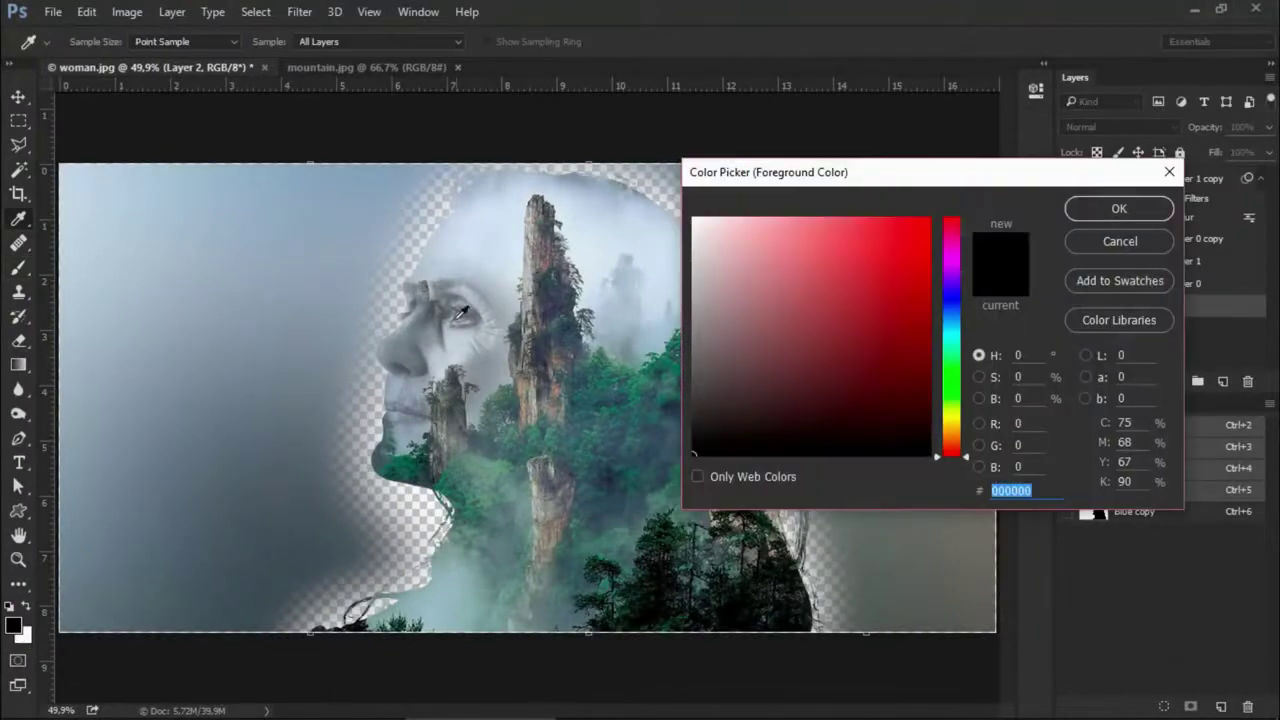
pyautogui.click(667, 253)
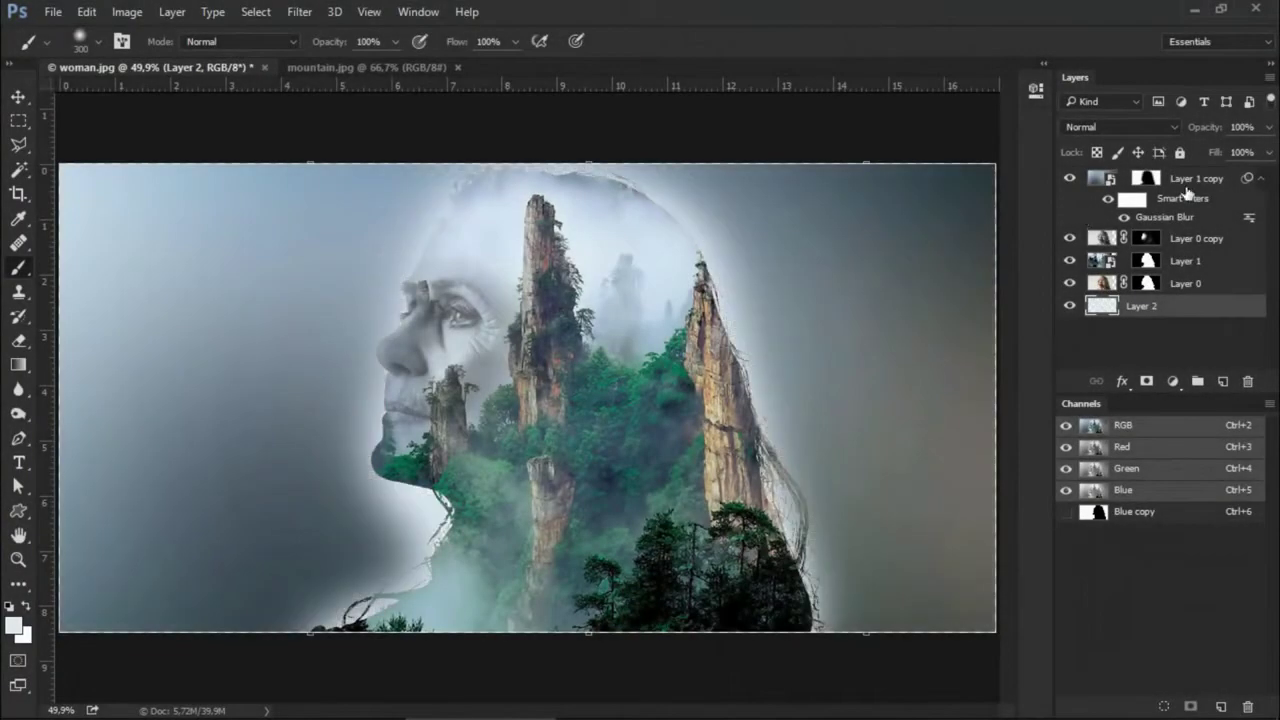
pyautogui.click(1190, 178)
pyautogui.click(1240, 127)
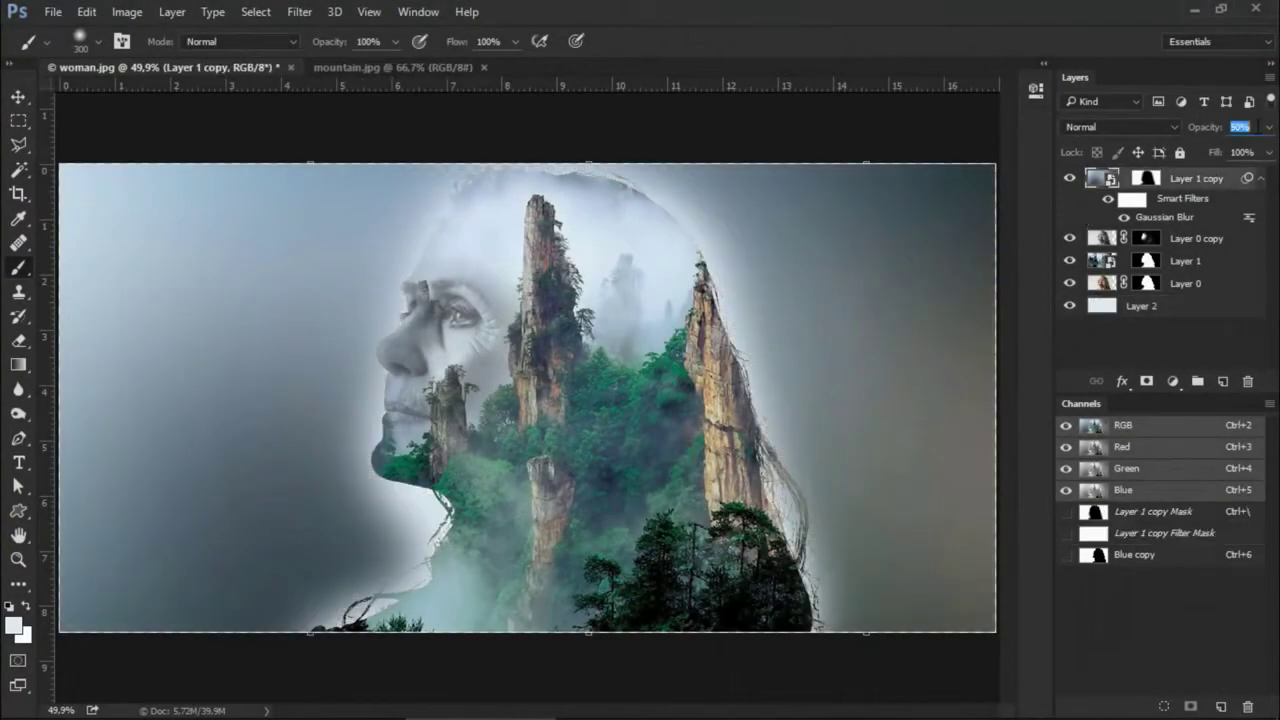